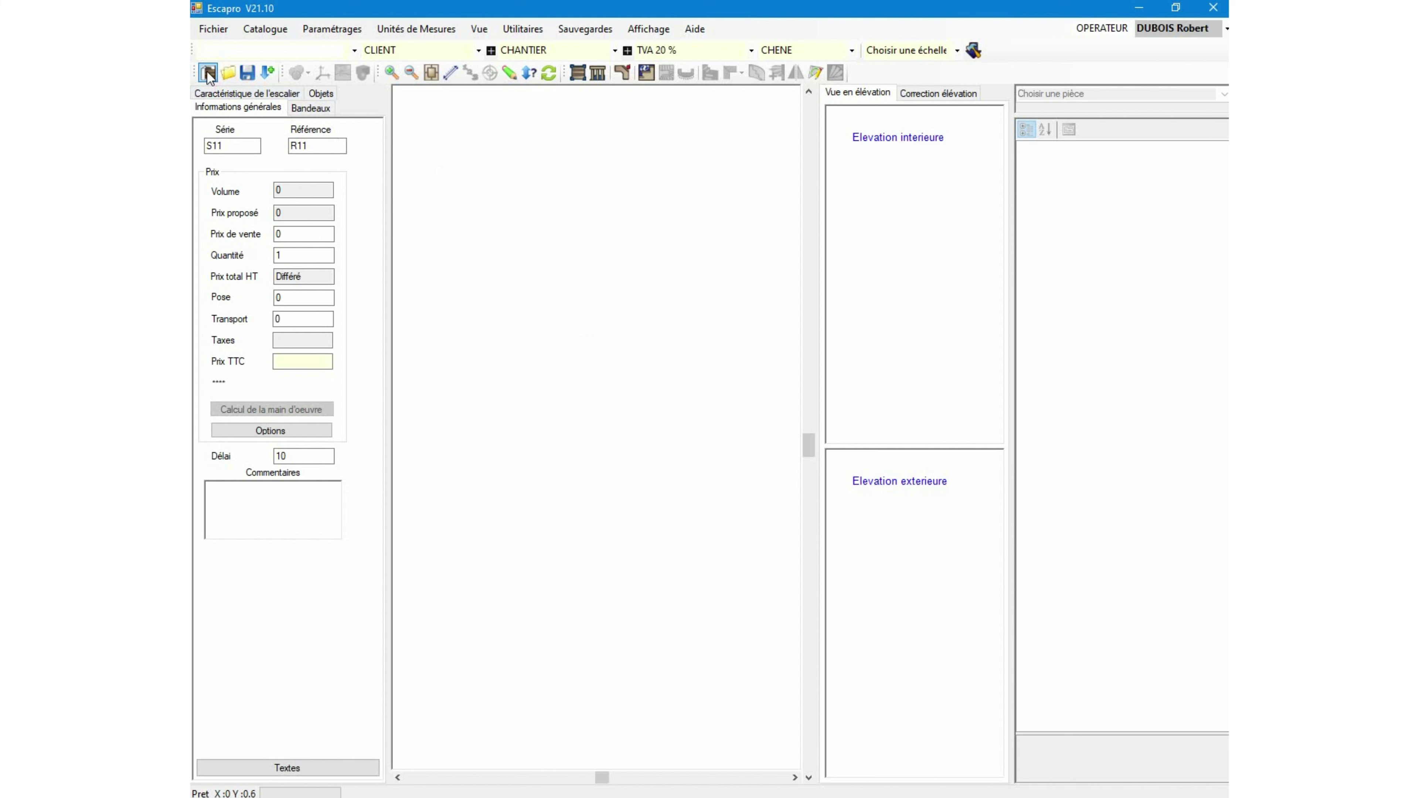
Start a new staircase with right-hand orientation (Droite) and the 1/4 tournant shape.
{"action": "left_click", "coordinate": [208, 73]}
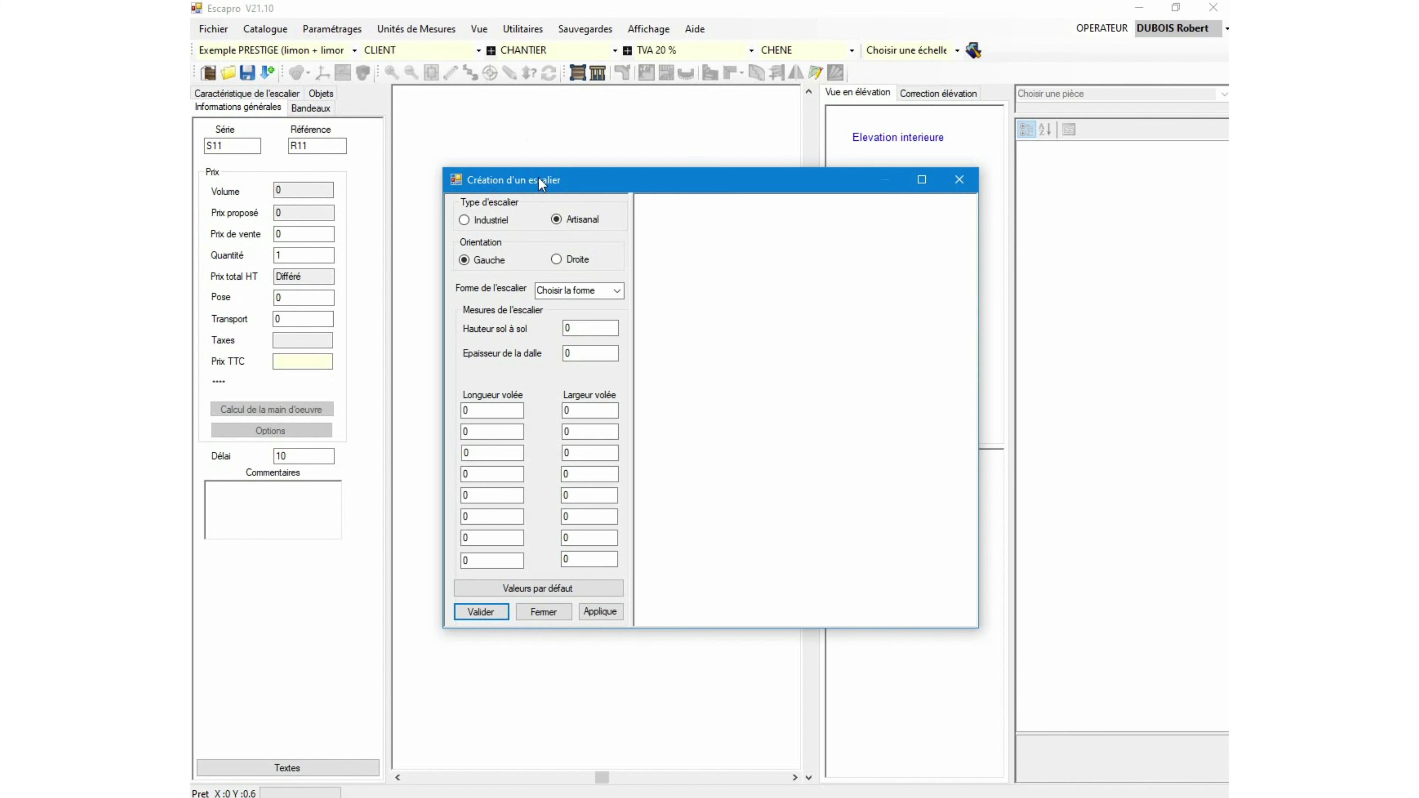
{"action": "left_click", "coordinate": [557, 260]}
{"action": "left_click", "coordinate": [618, 290]}
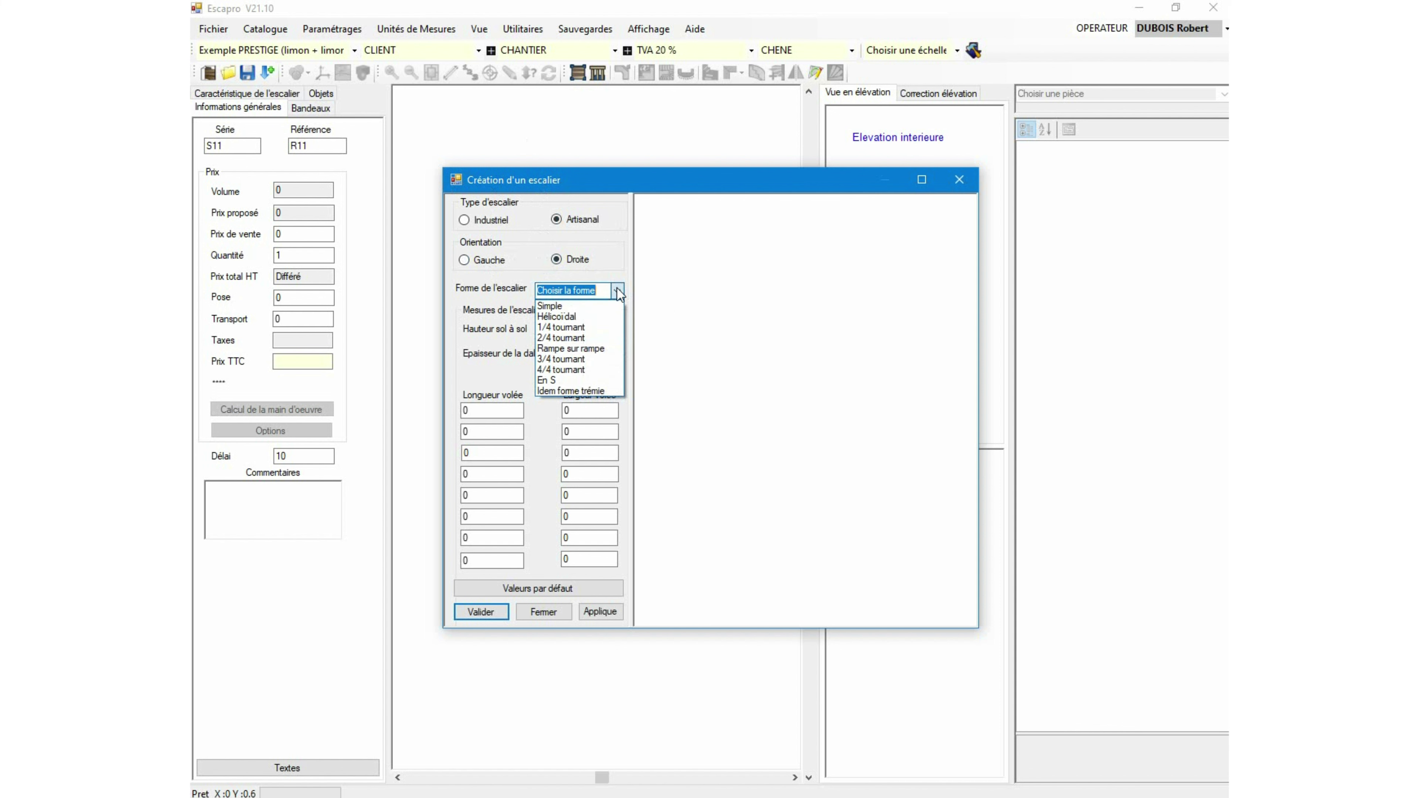
{"action": "left_click", "coordinate": [613, 327]}
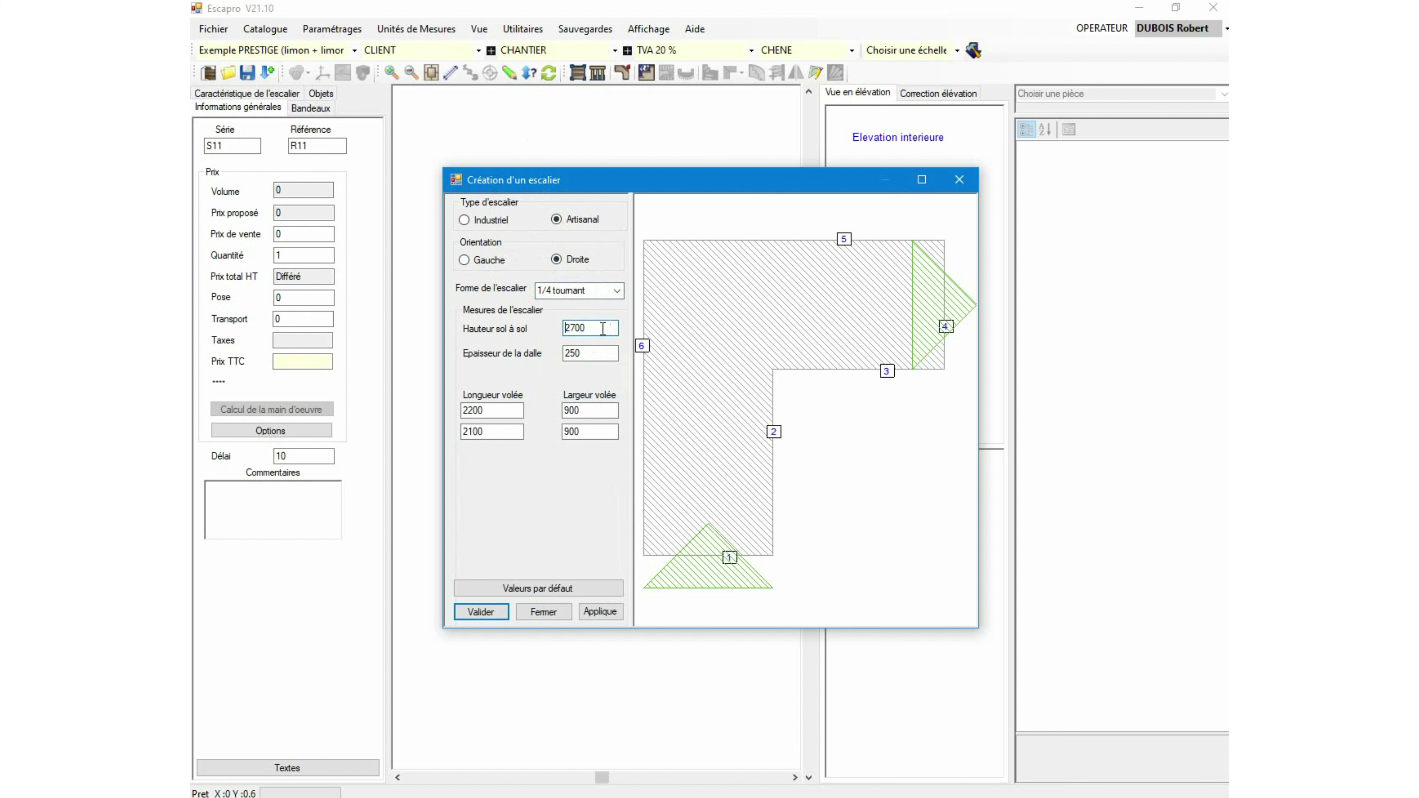
Set the floor-to-floor height (Hauteur sol à sol) to 2990, keeping the default slab thickness.
{"action": "left_click_drag", "start_coordinate": [605, 328], "coordinate": [557, 330]}
{"action": "type", "text": "2990"}
{"action": "key", "text": "Tab"}
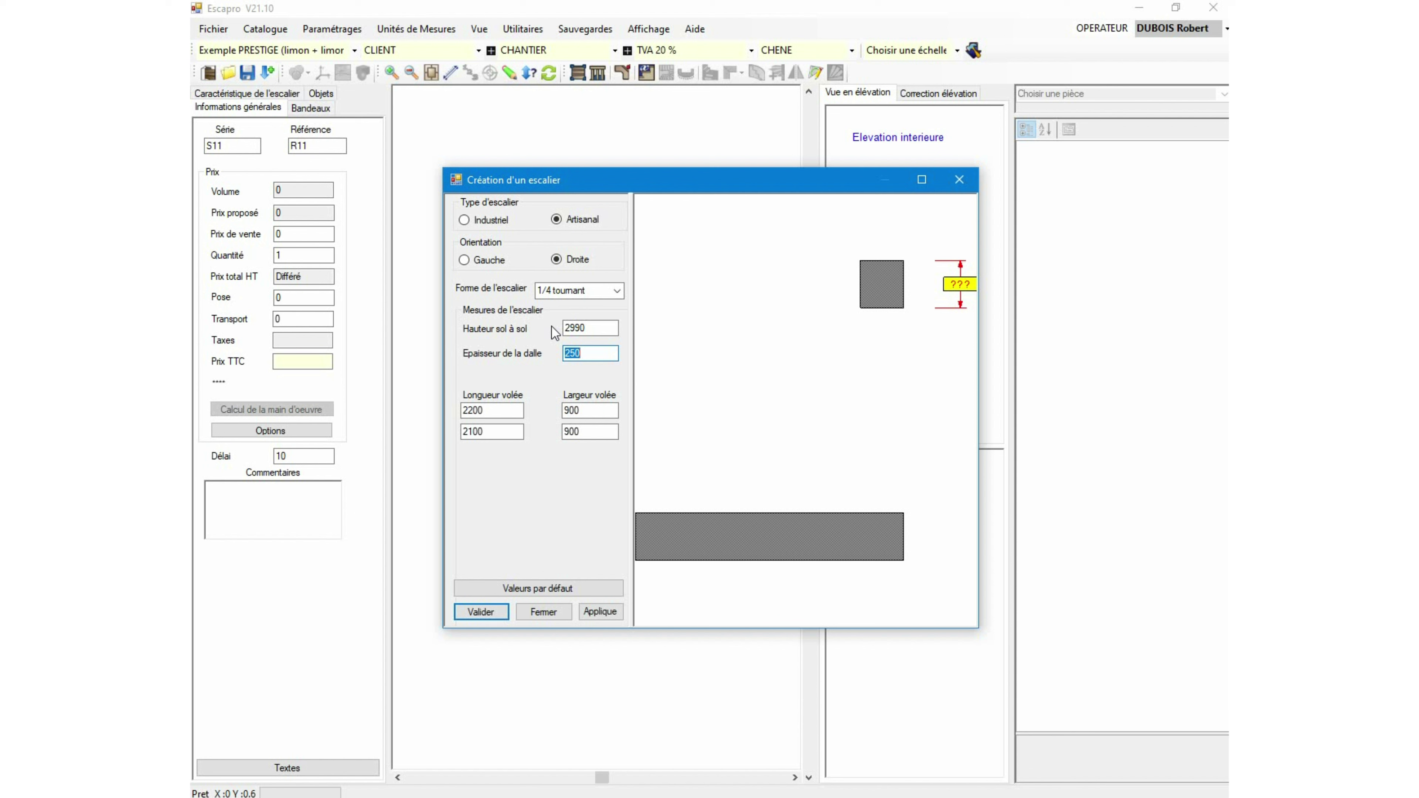
{"action": "key", "text": "Tab"}
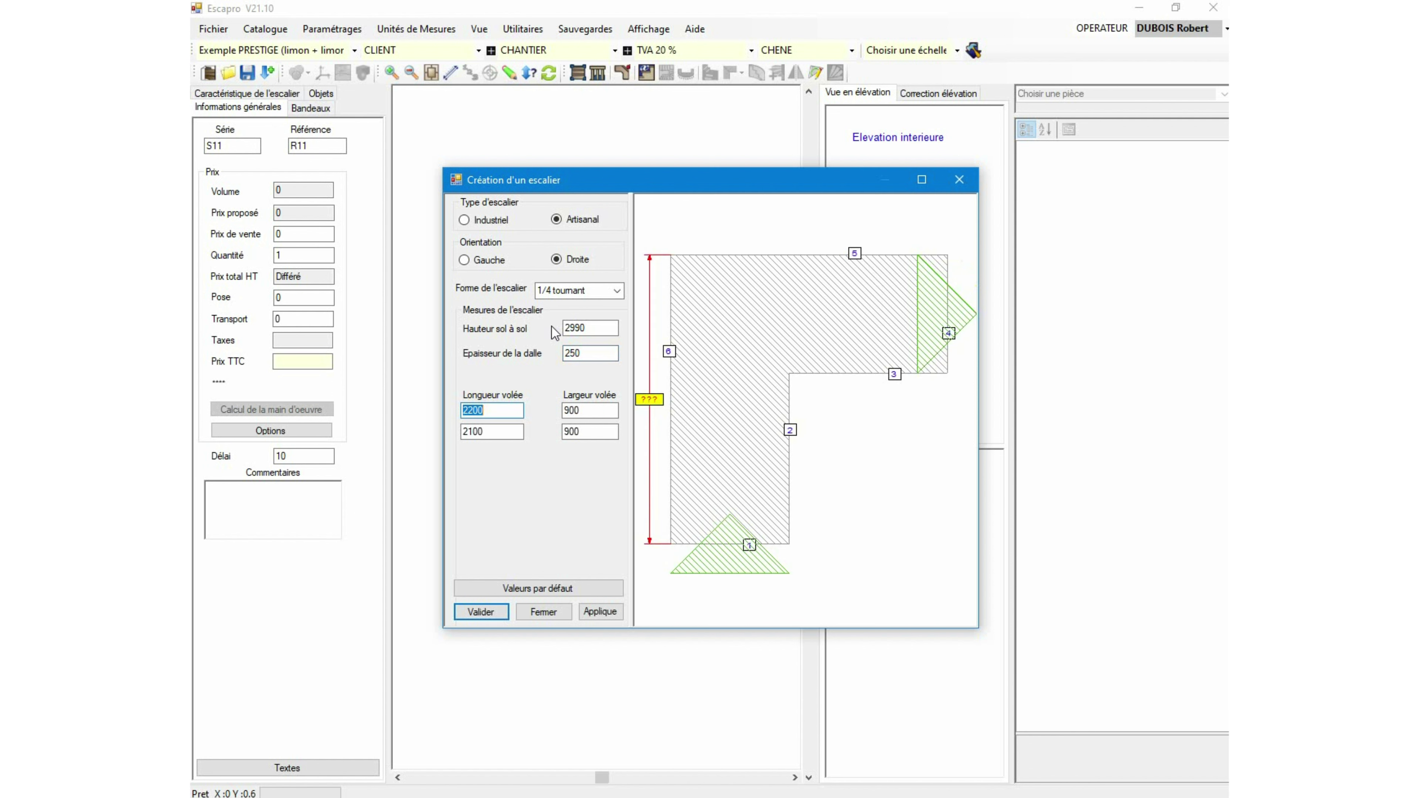
Set the flight lengths to 1200 and 3600, keep the default widths, and create the staircase outline.
{"action": "type", "text": "1200"}
{"action": "key", "text": "Tab"}
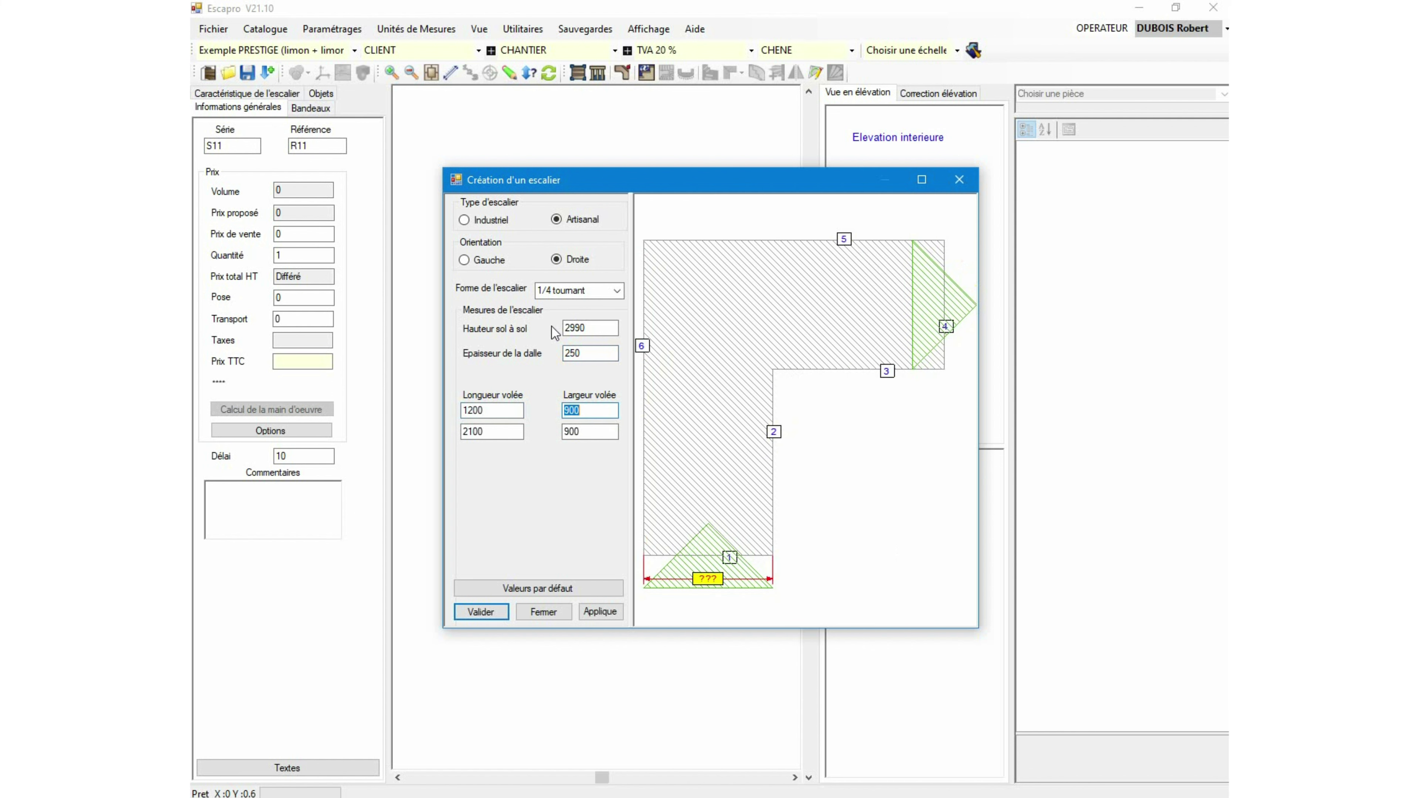
{"action": "key", "text": "Tab"}
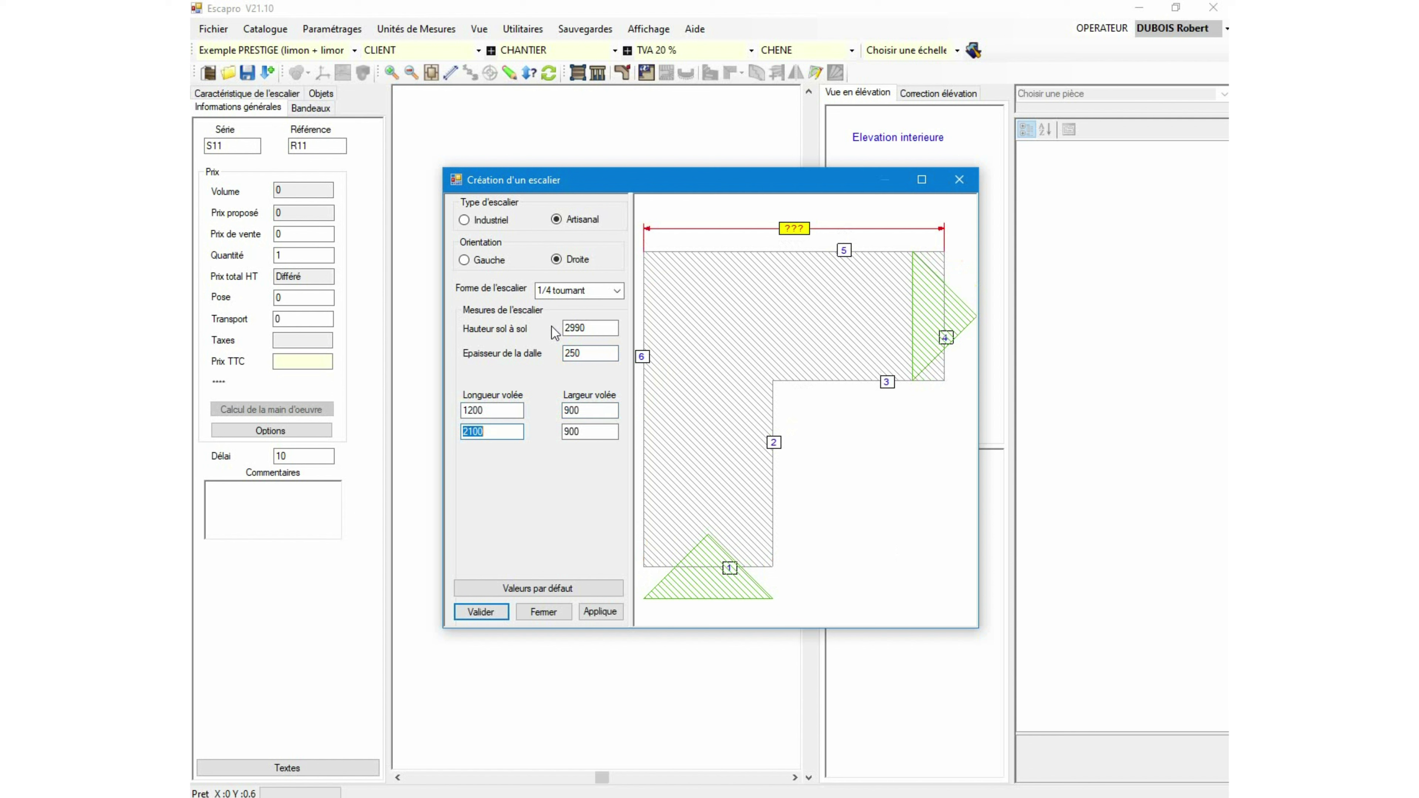
{"action": "type", "text": "3600"}
{"action": "key", "text": "Tab"}
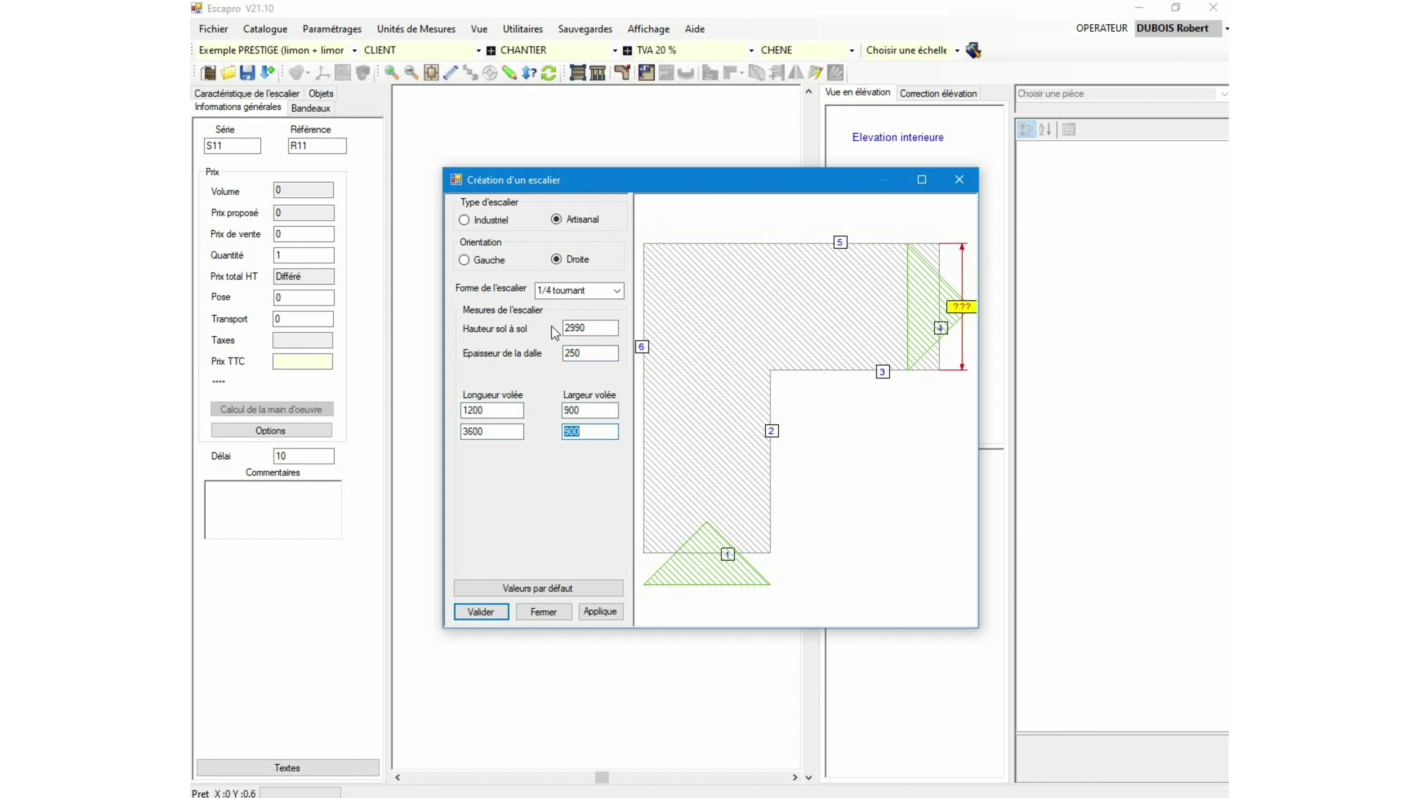
{"action": "key", "text": "Tab"}
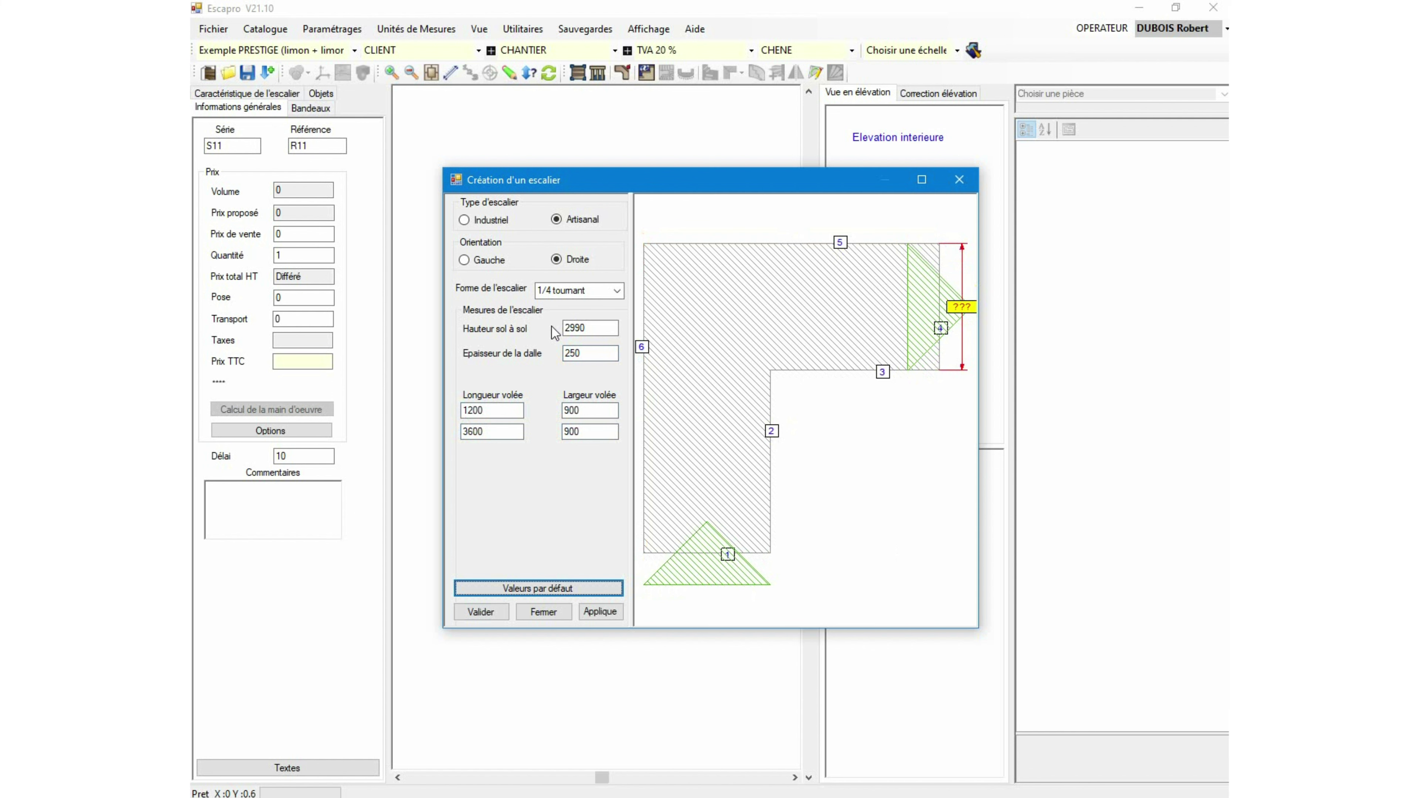
{"action": "key", "text": "Tab"}
{"action": "key", "text": "Return"}
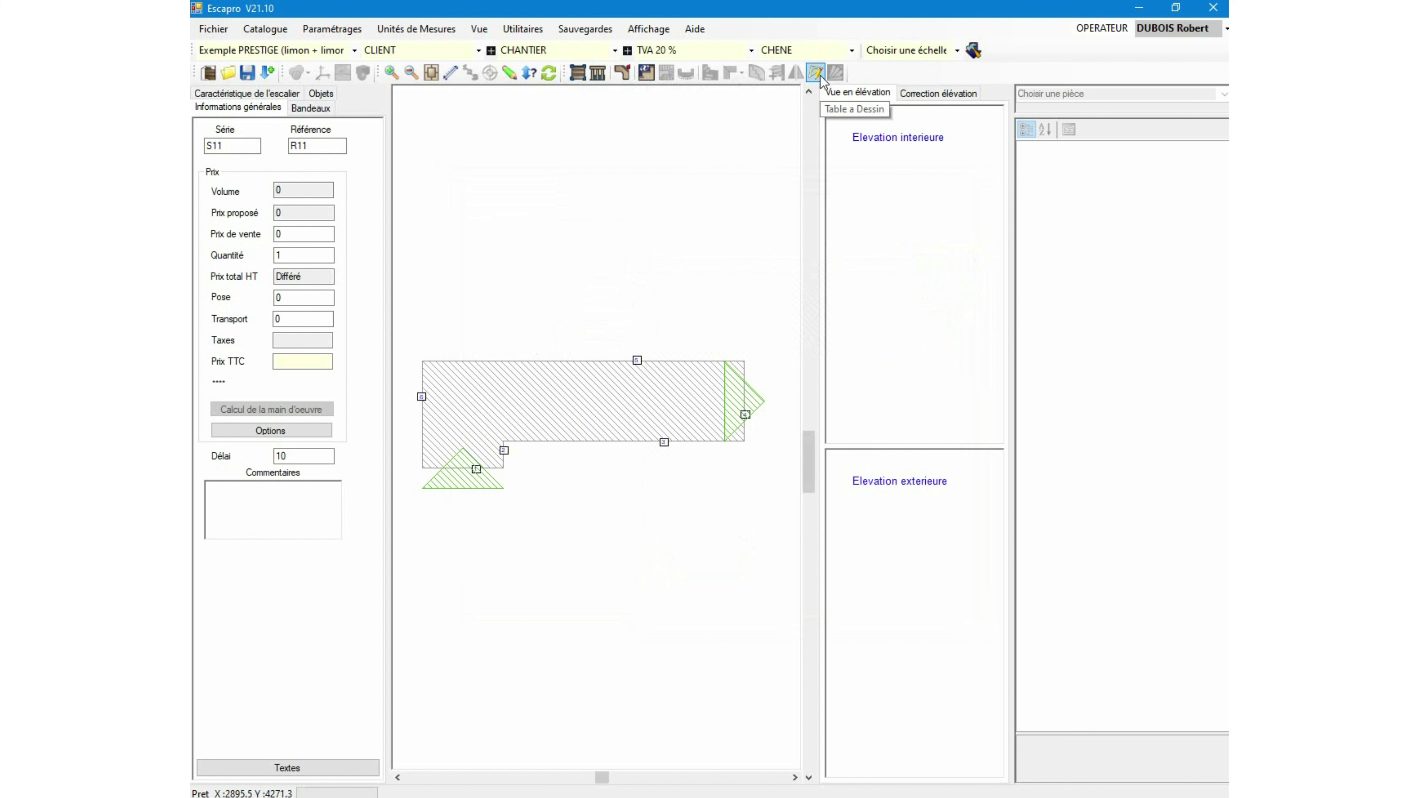
Open the choice of number of steps and compare the 16, 17 and 15-step options with fixed dimensions.
{"action": "left_click", "coordinate": [643, 76]}
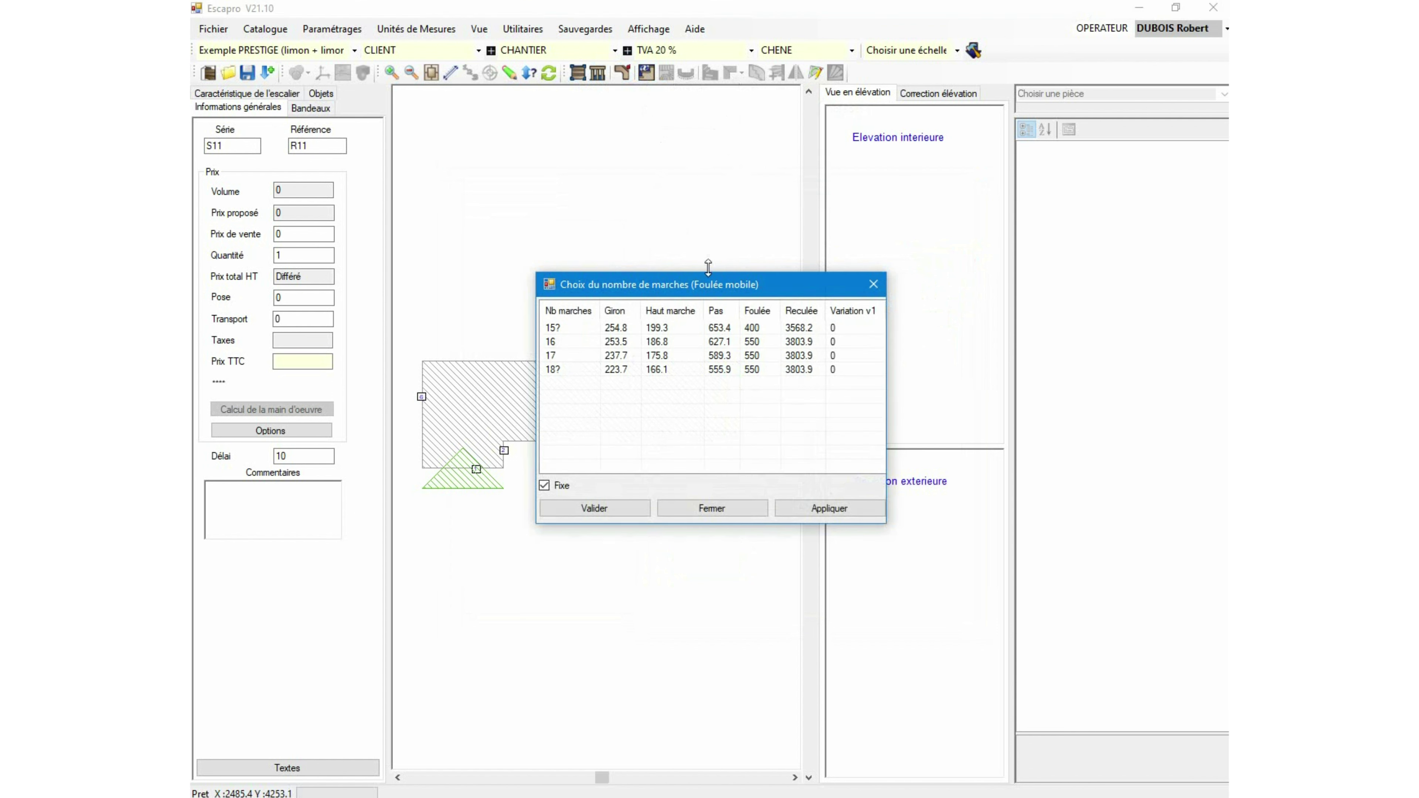
{"action": "left_click_drag", "start_coordinate": [729, 295], "coordinate": [995, 205]}
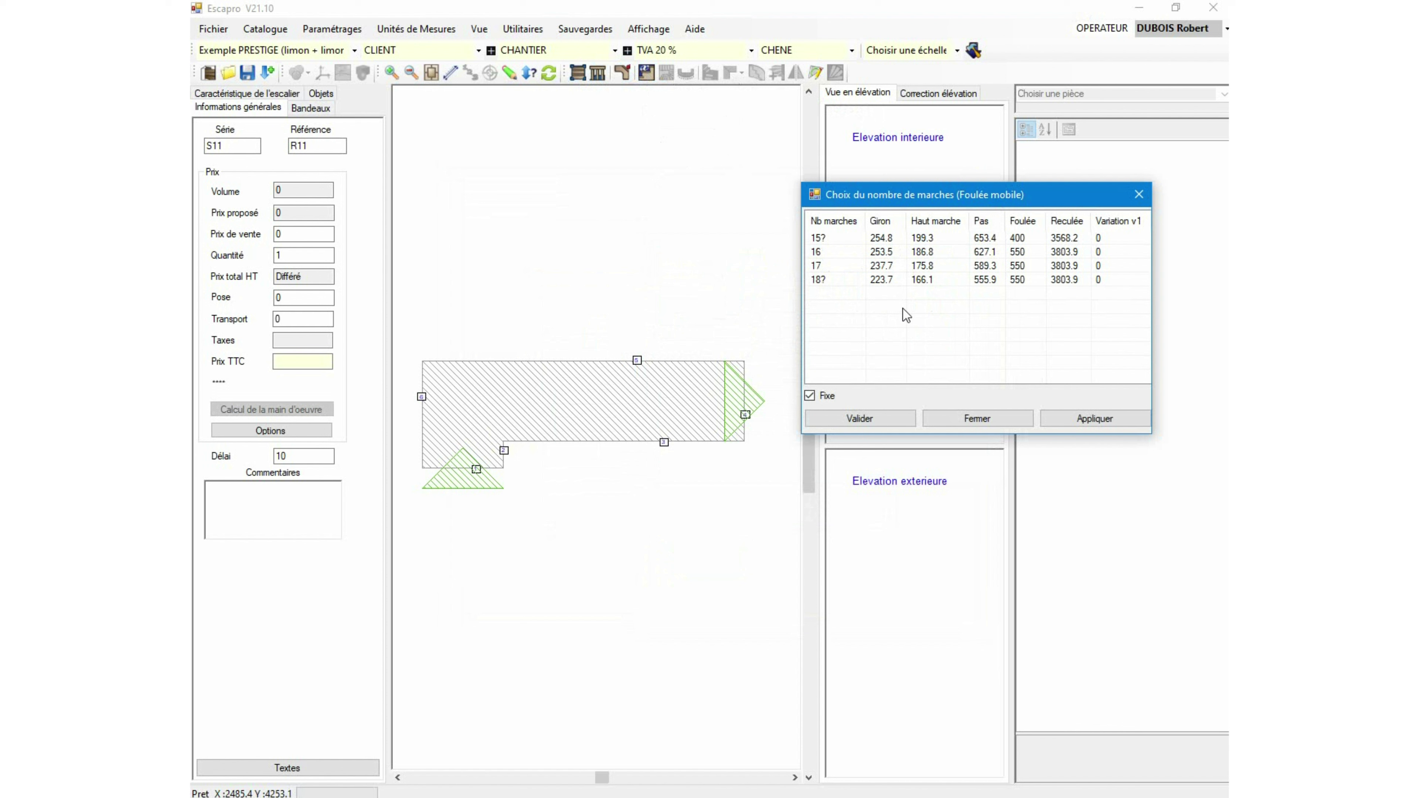
{"action": "left_click", "coordinate": [826, 253]}
{"action": "left_click", "coordinate": [830, 265]}
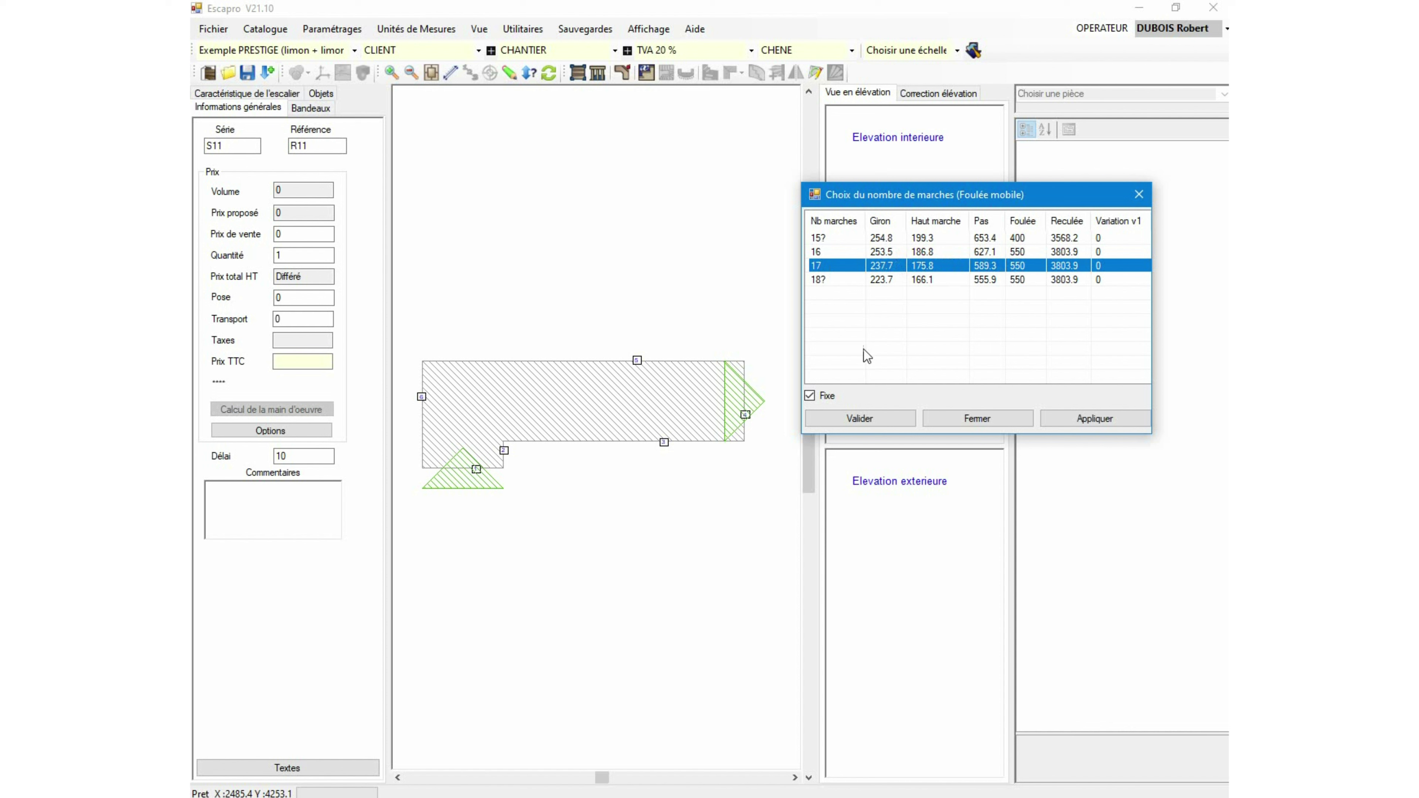
{"action": "left_click", "coordinate": [819, 238]}
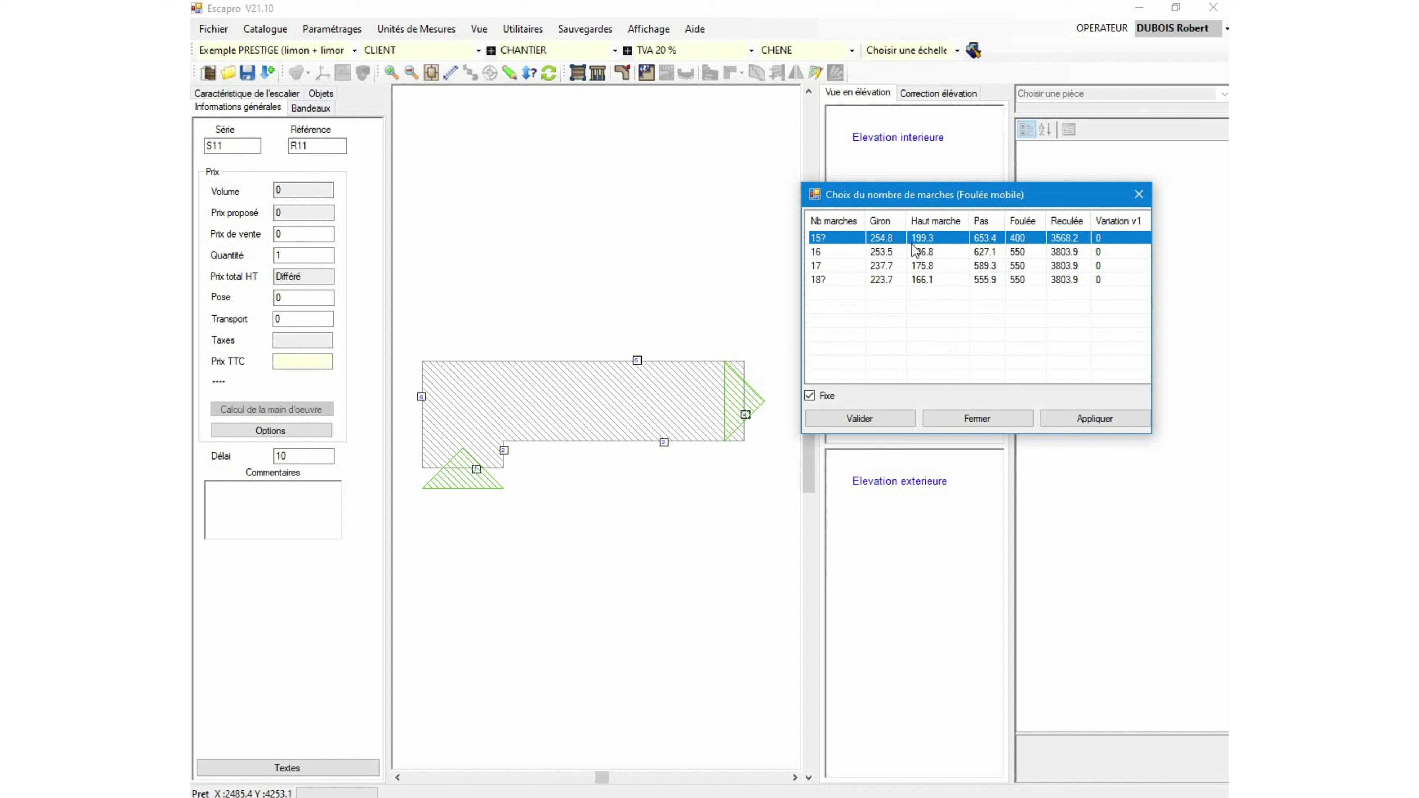
Turn off the Fixe option and compare the 16+, 15- and 17+ step variants.
{"action": "left_click", "coordinate": [809, 396]}
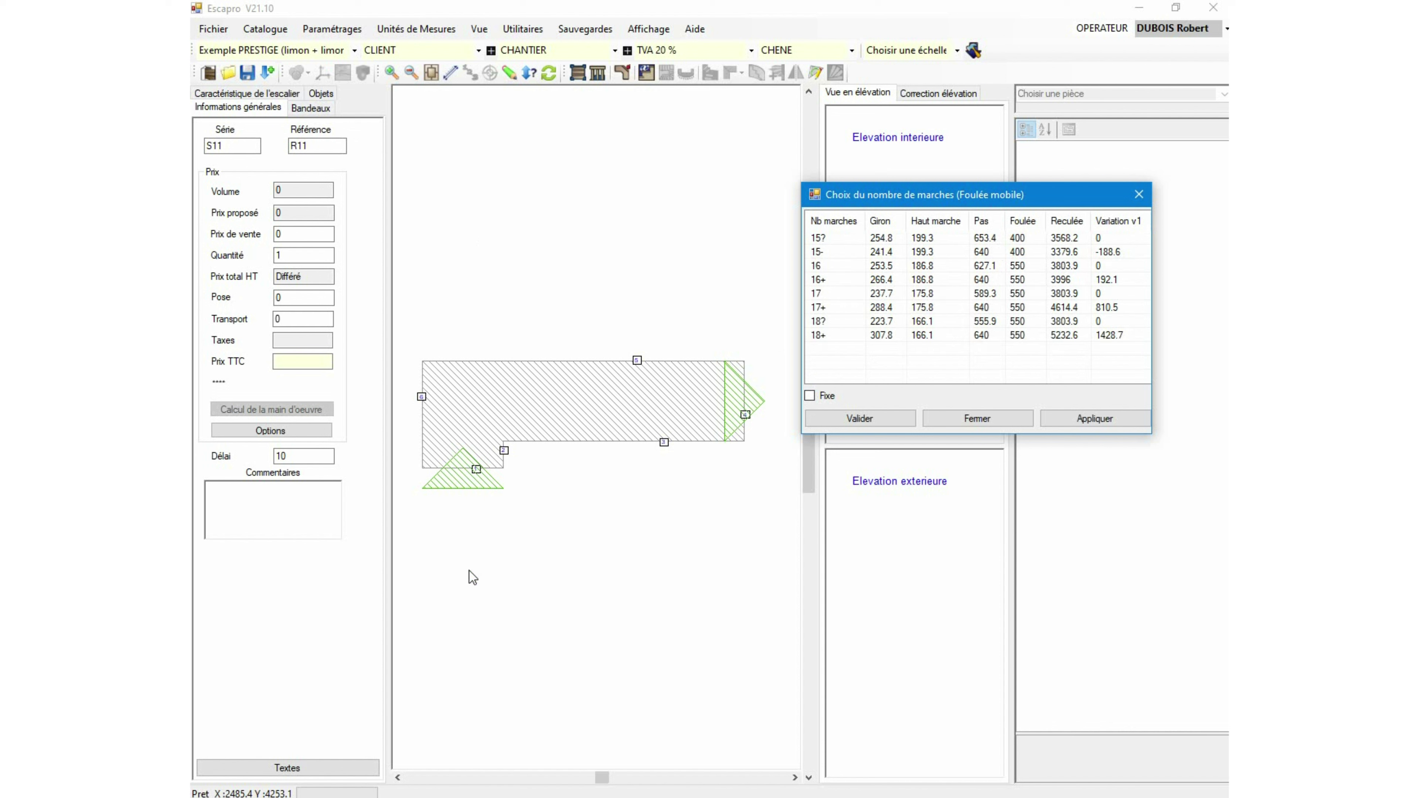
{"action": "left_click", "coordinate": [856, 280]}
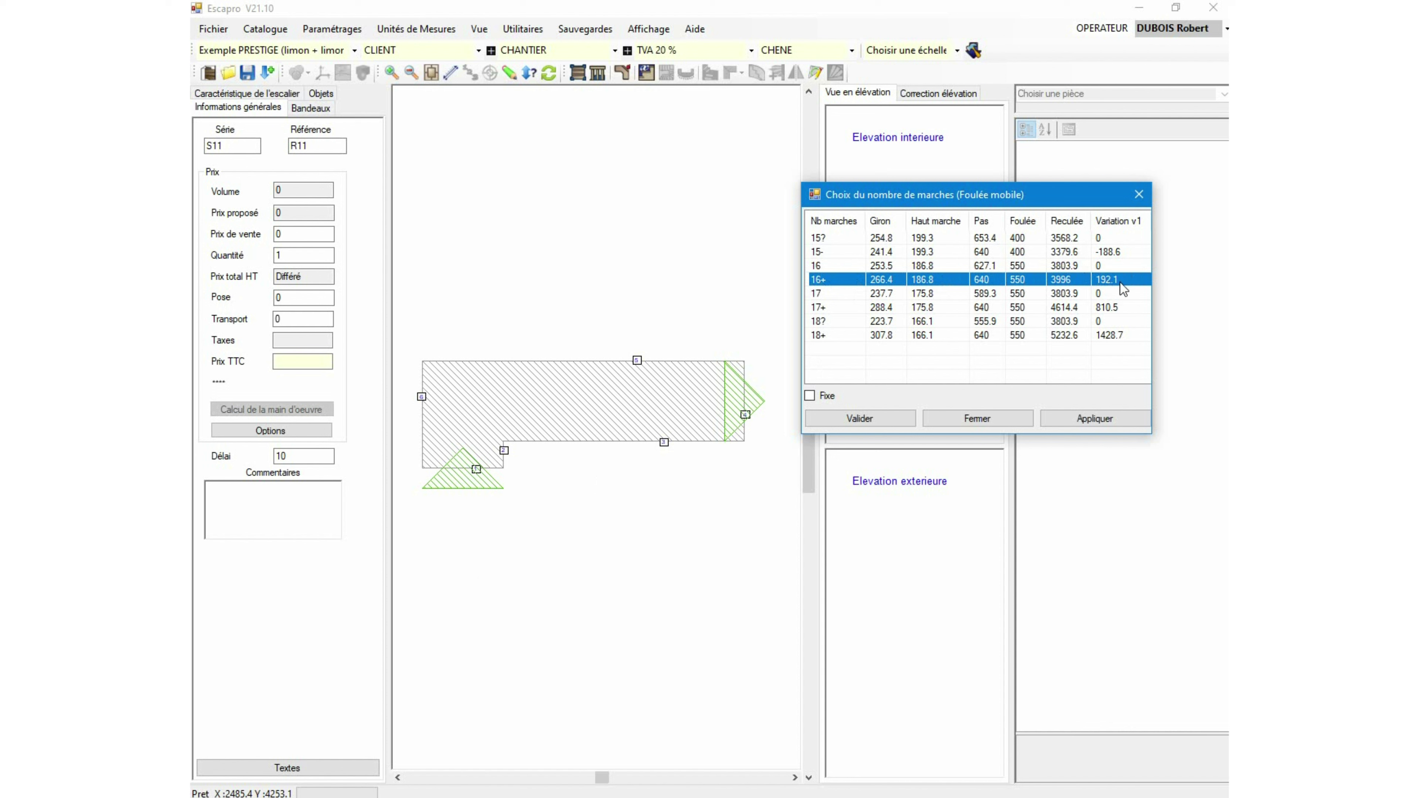
{"action": "left_click", "coordinate": [825, 254]}
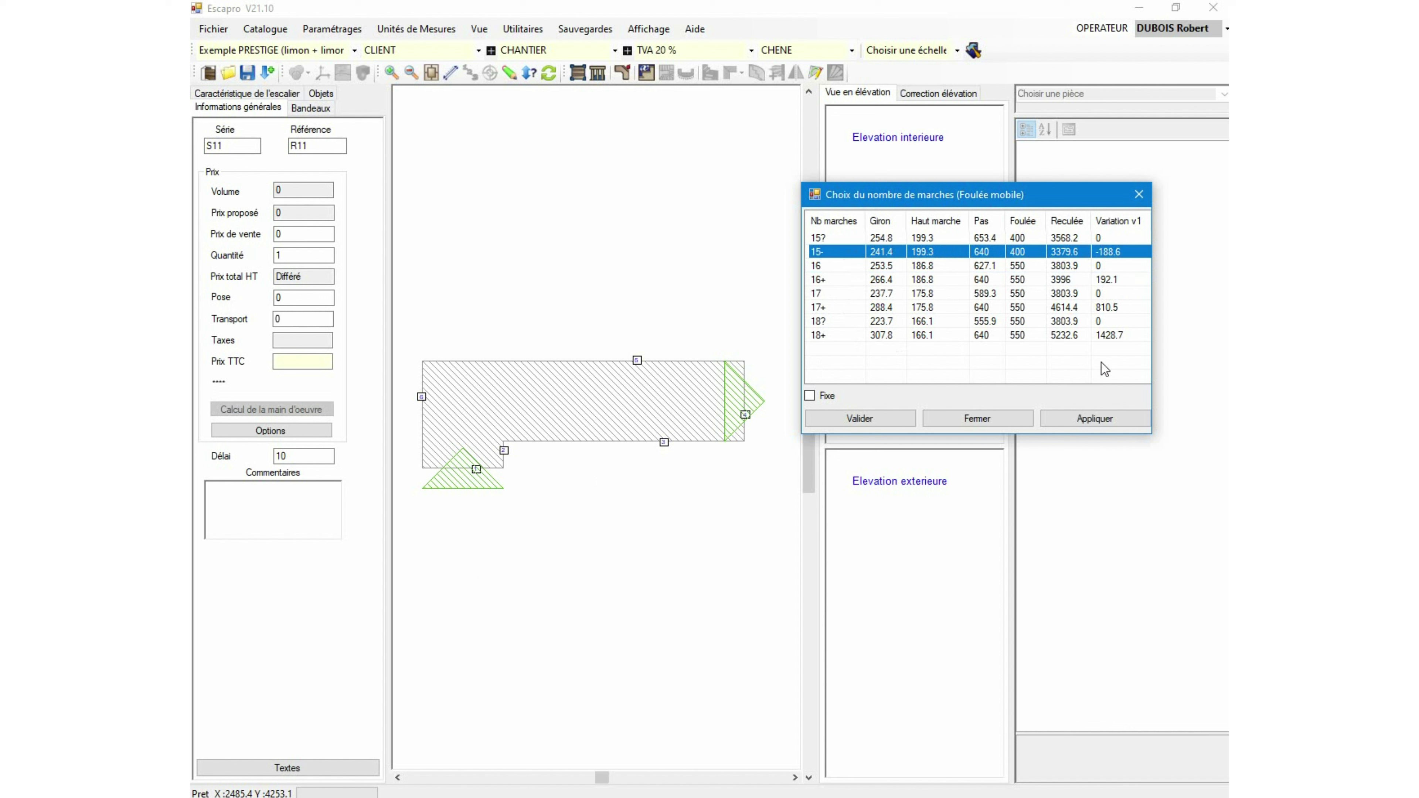
{"action": "left_click", "coordinate": [826, 310]}
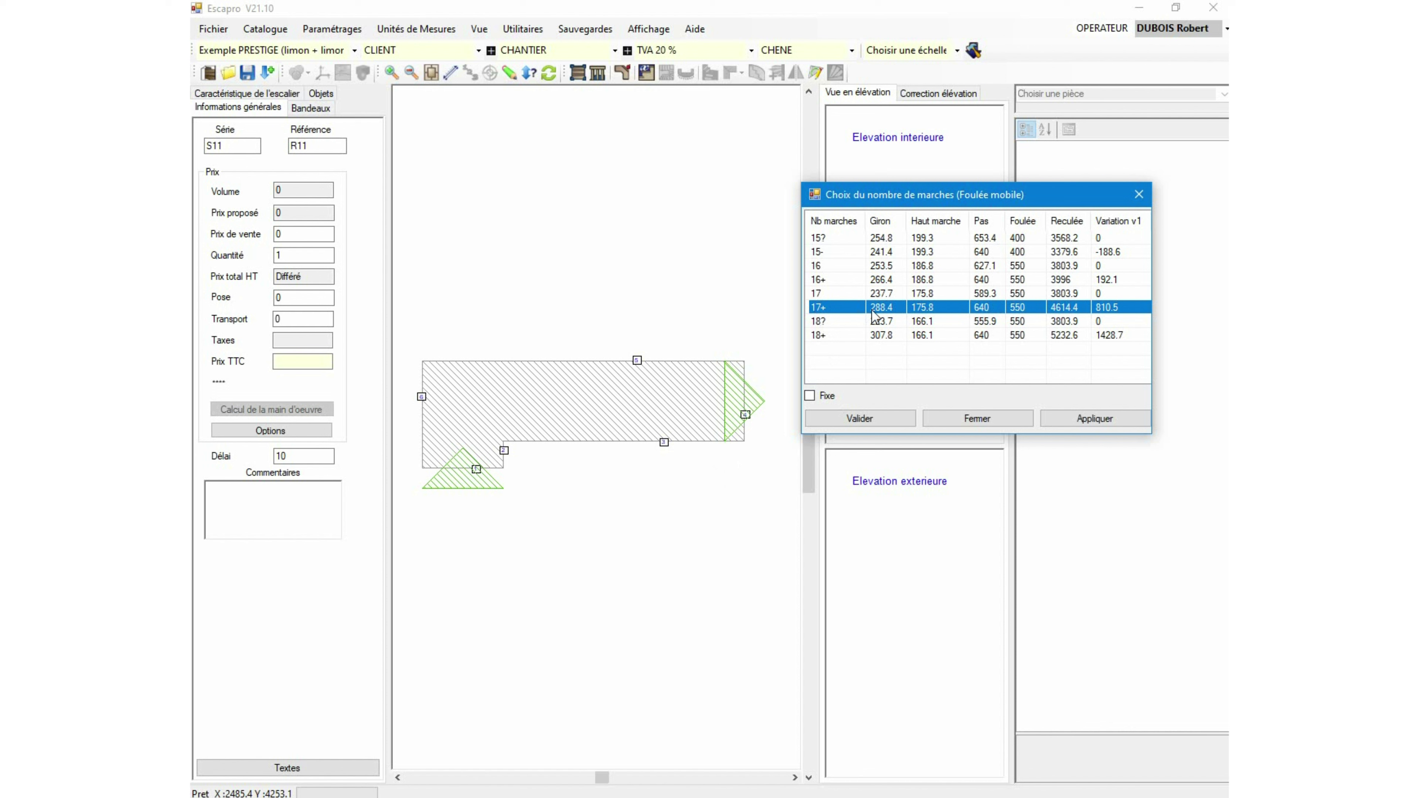
Re-enable the Fixe option, generate the staircase with 17 steps, and save it.
{"action": "left_click", "coordinate": [810, 396]}
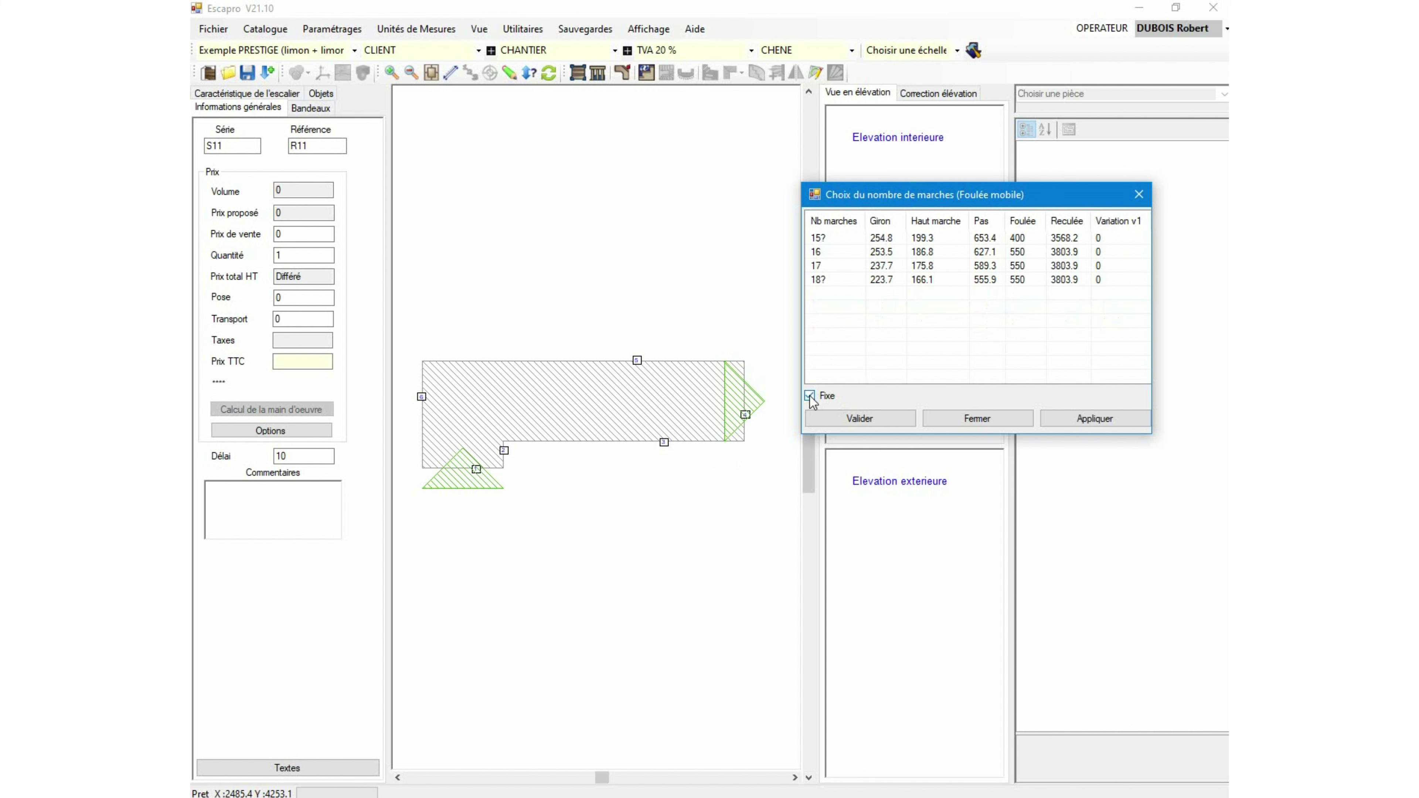
{"action": "left_click", "coordinate": [821, 267]}
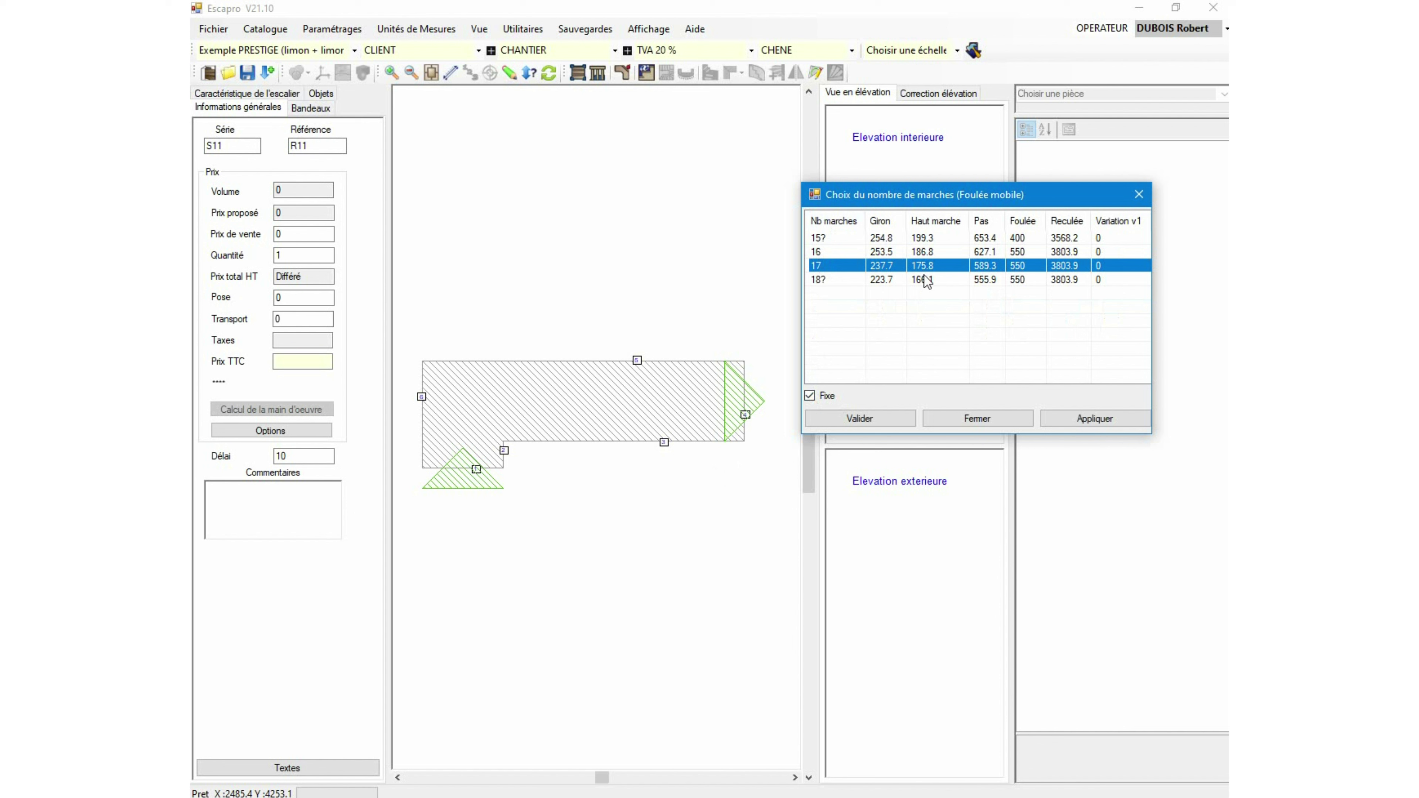
{"action": "left_click", "coordinate": [880, 419]}
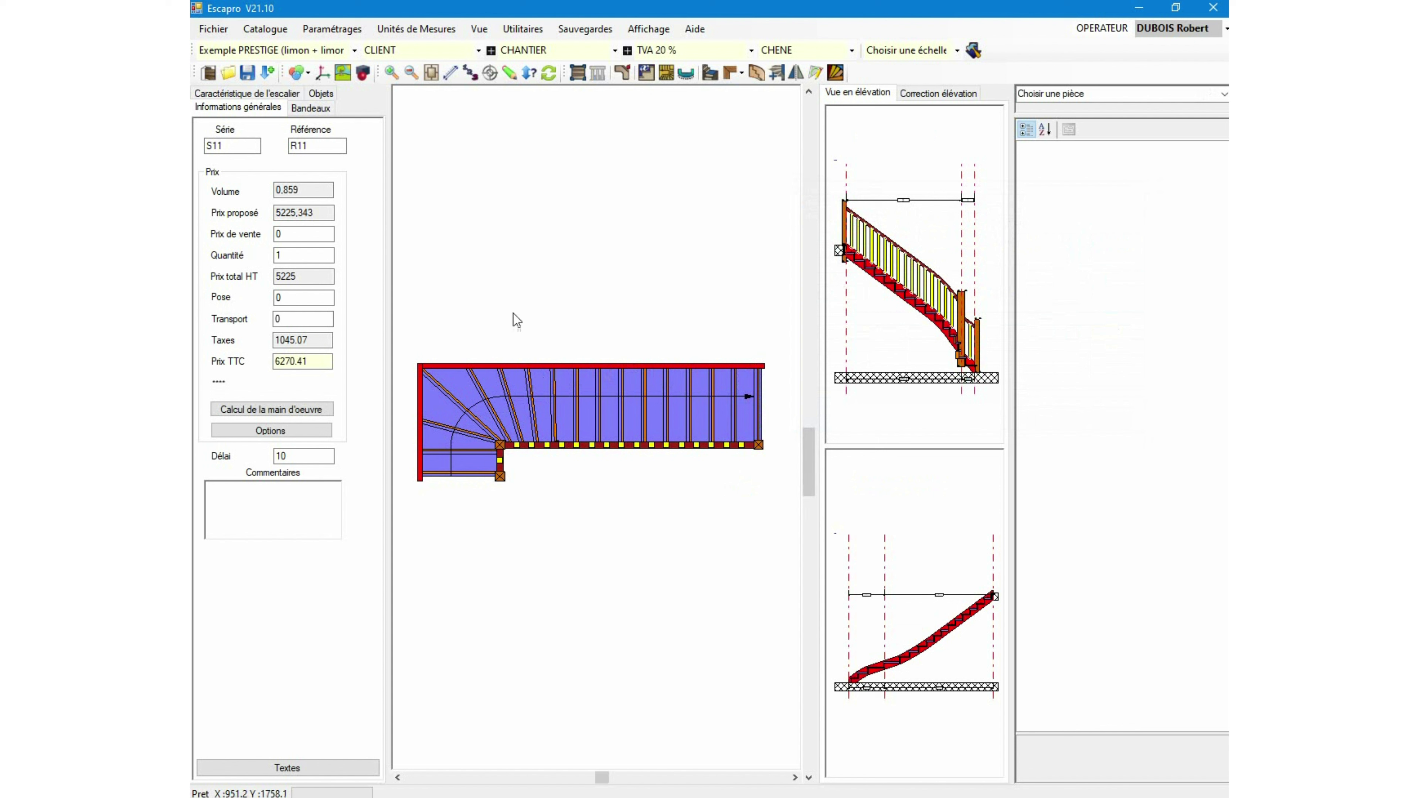
{"action": "left_click", "coordinate": [247, 76]}
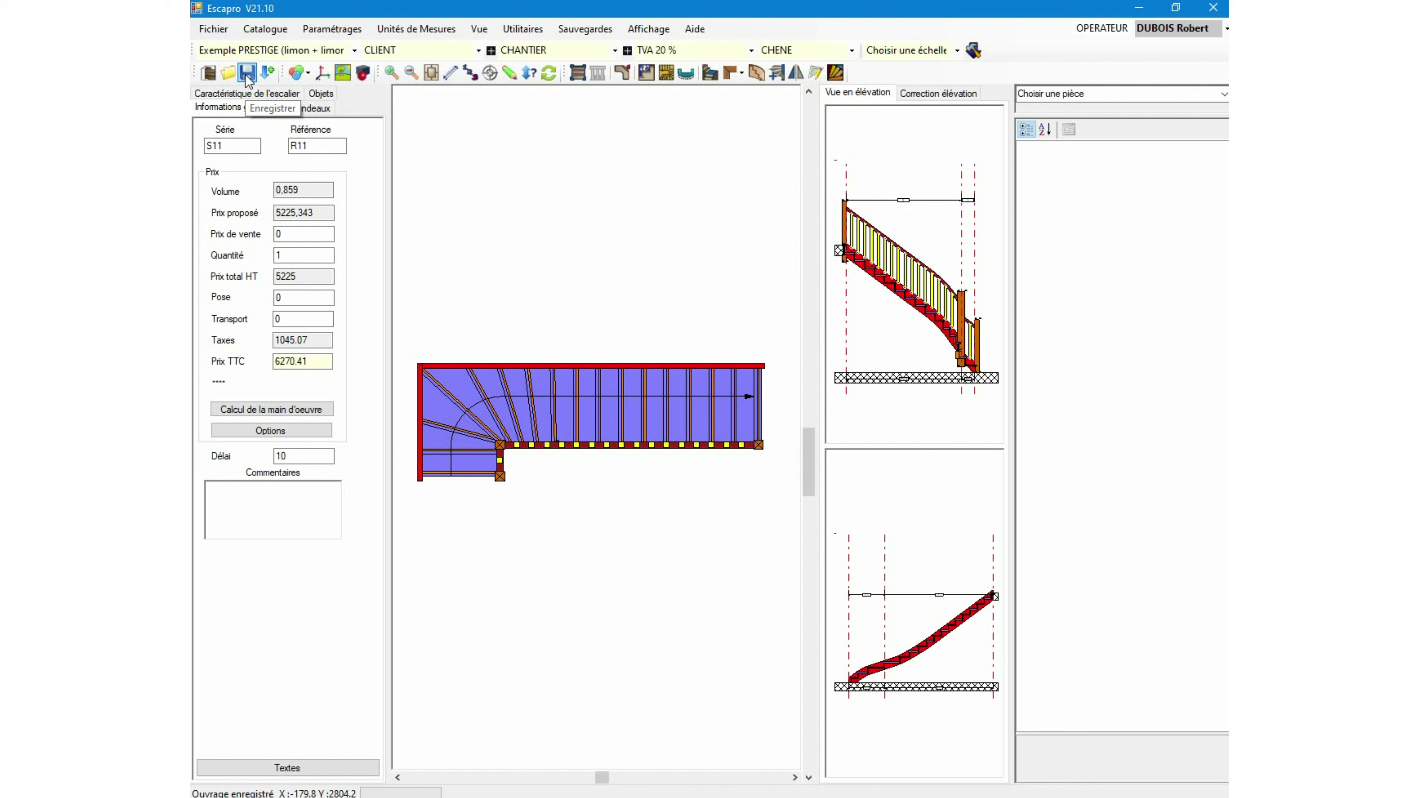
Set the staircase's walking-line distance (Distance de foulée) to 500.
{"action": "left_click", "coordinate": [277, 95]}
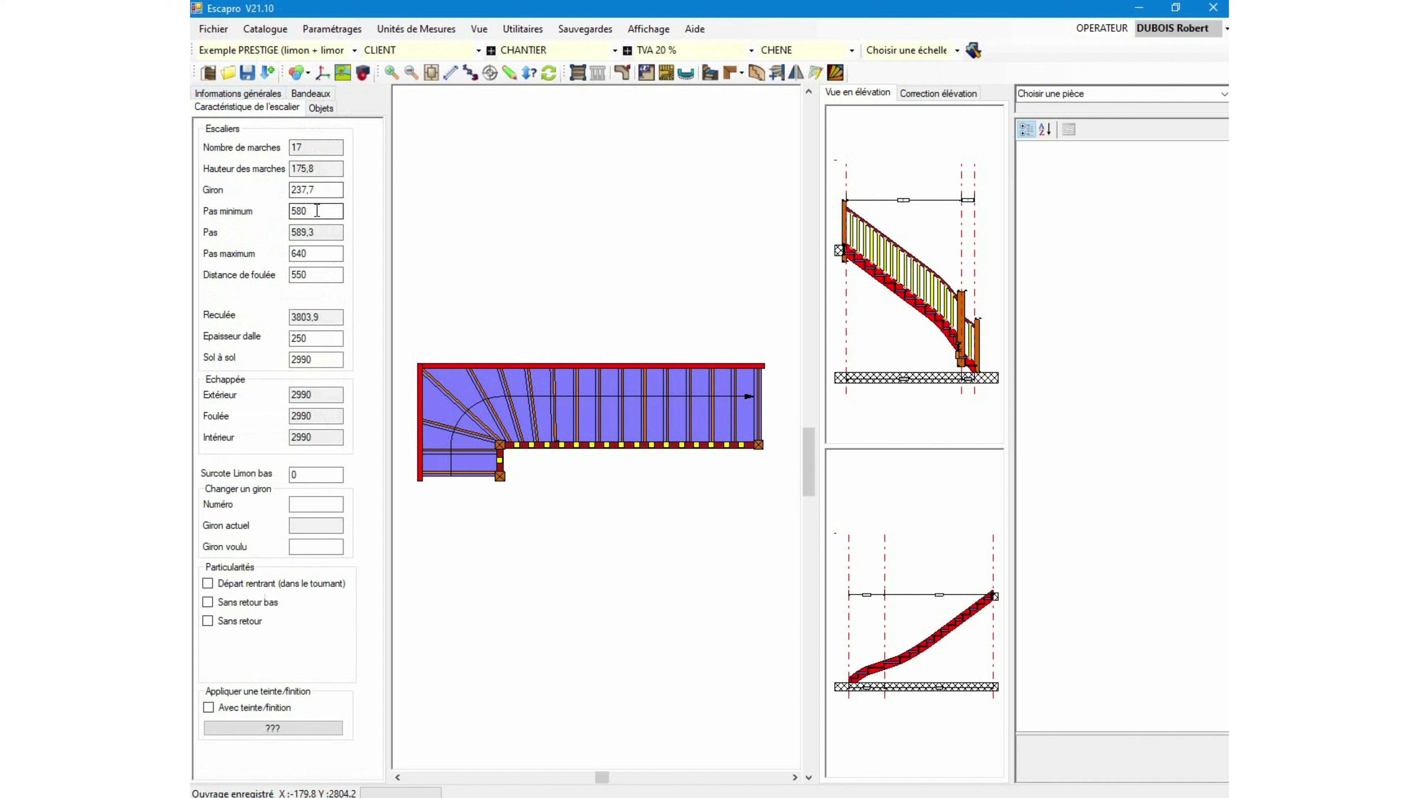
{"action": "left_click", "coordinate": [320, 276]}
{"action": "type", "text": "500"}
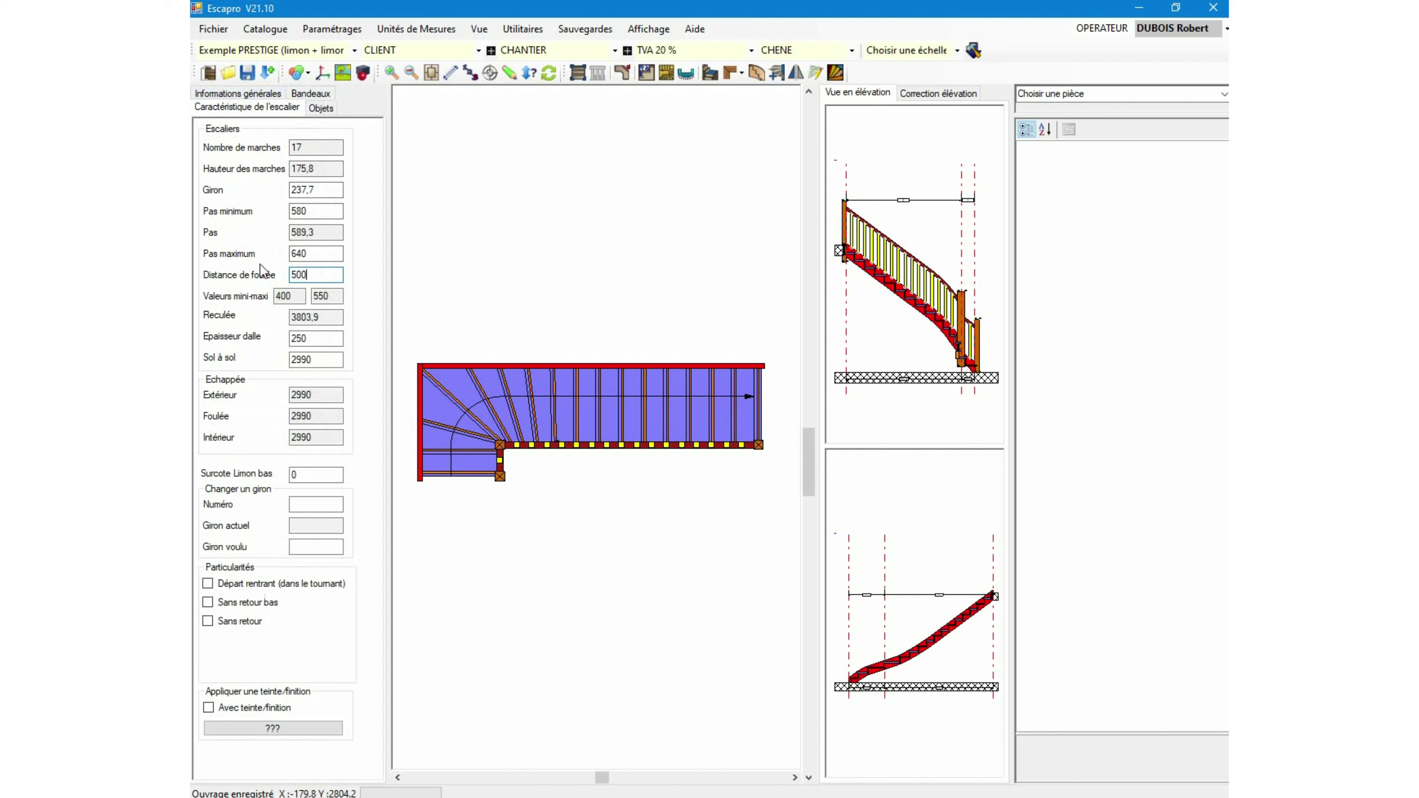
{"action": "key", "text": "Return"}
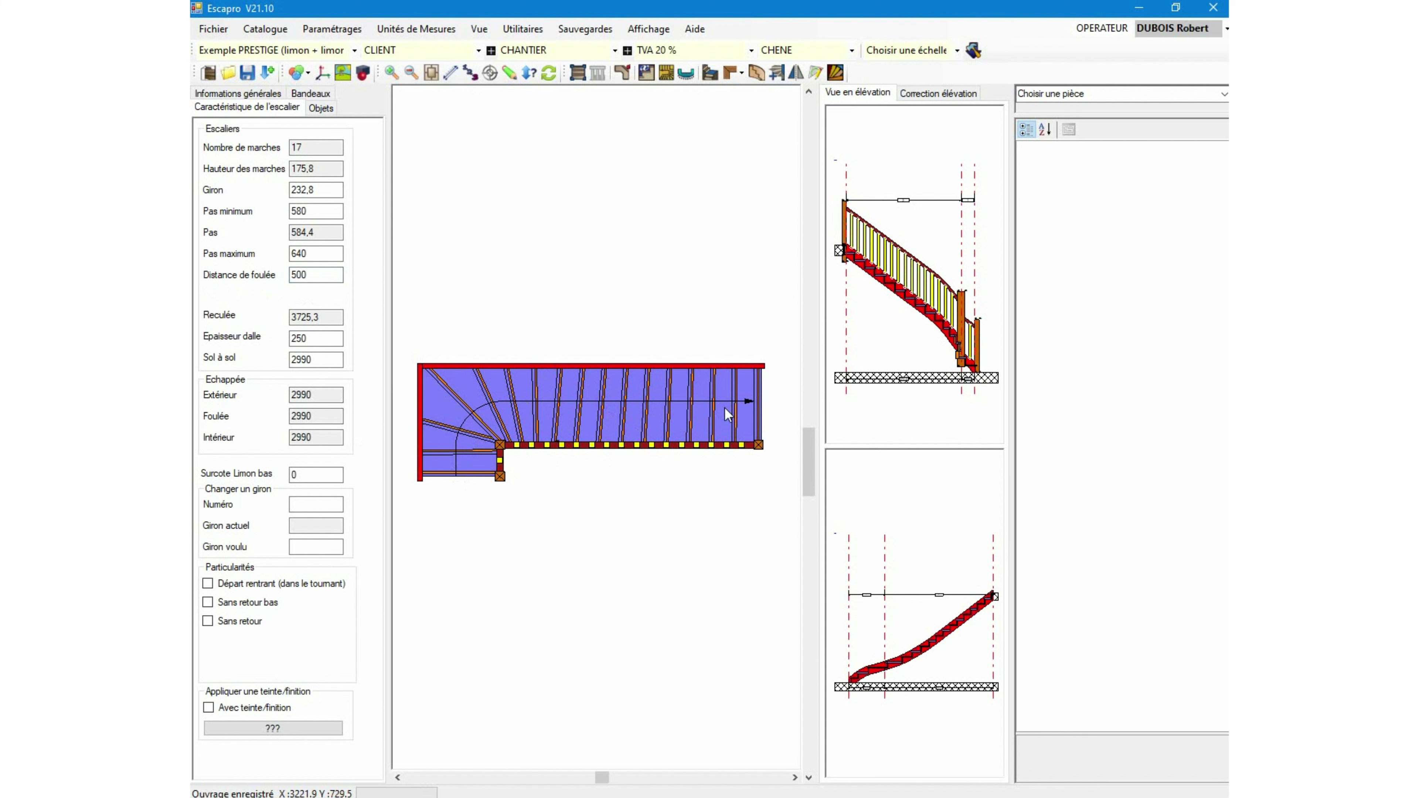
Try the Balancement à collets égaux and the Maximum de marches droites balancing types on all steps.
{"action": "left_click", "coordinate": [667, 74]}
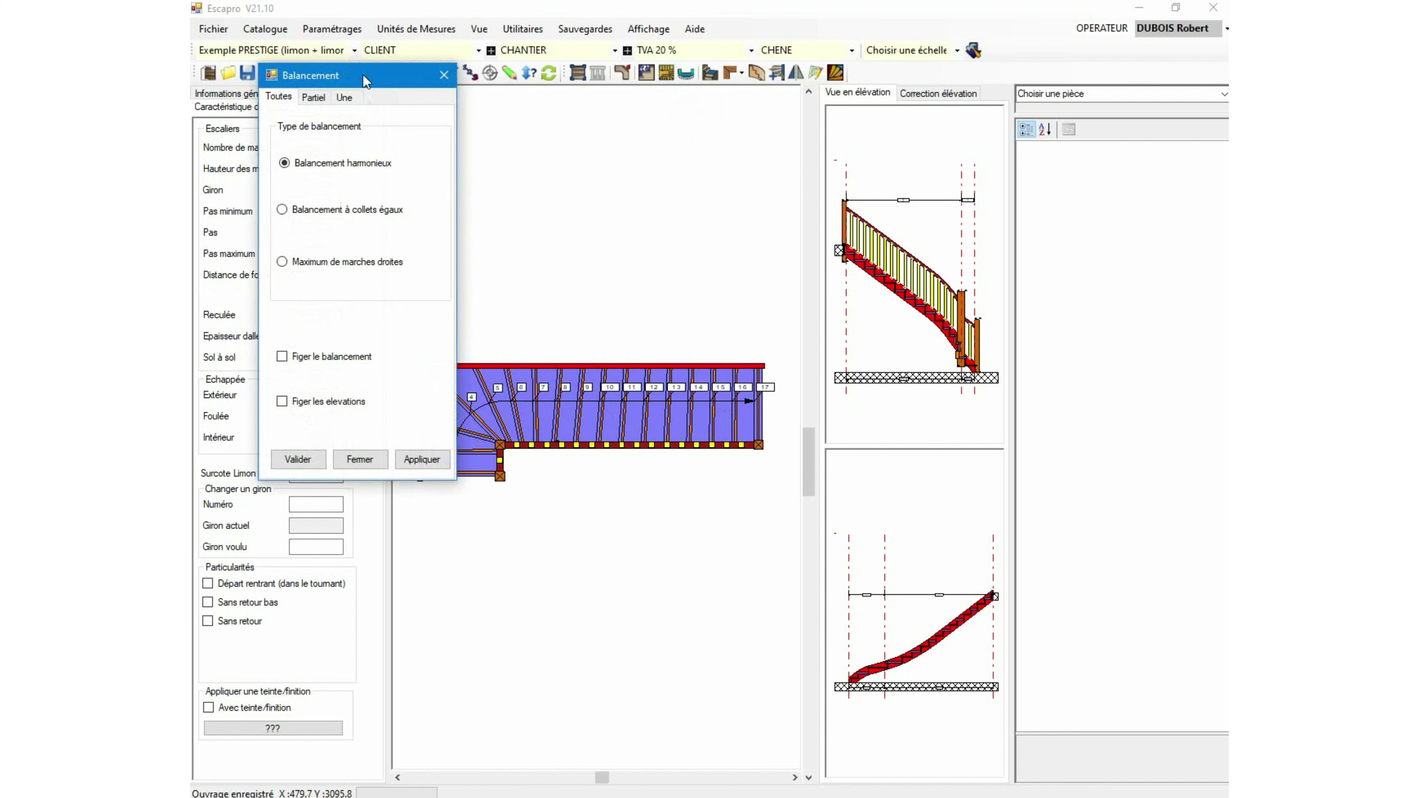
{"action": "left_click_drag", "start_coordinate": [366, 75], "coordinate": [930, 101]}
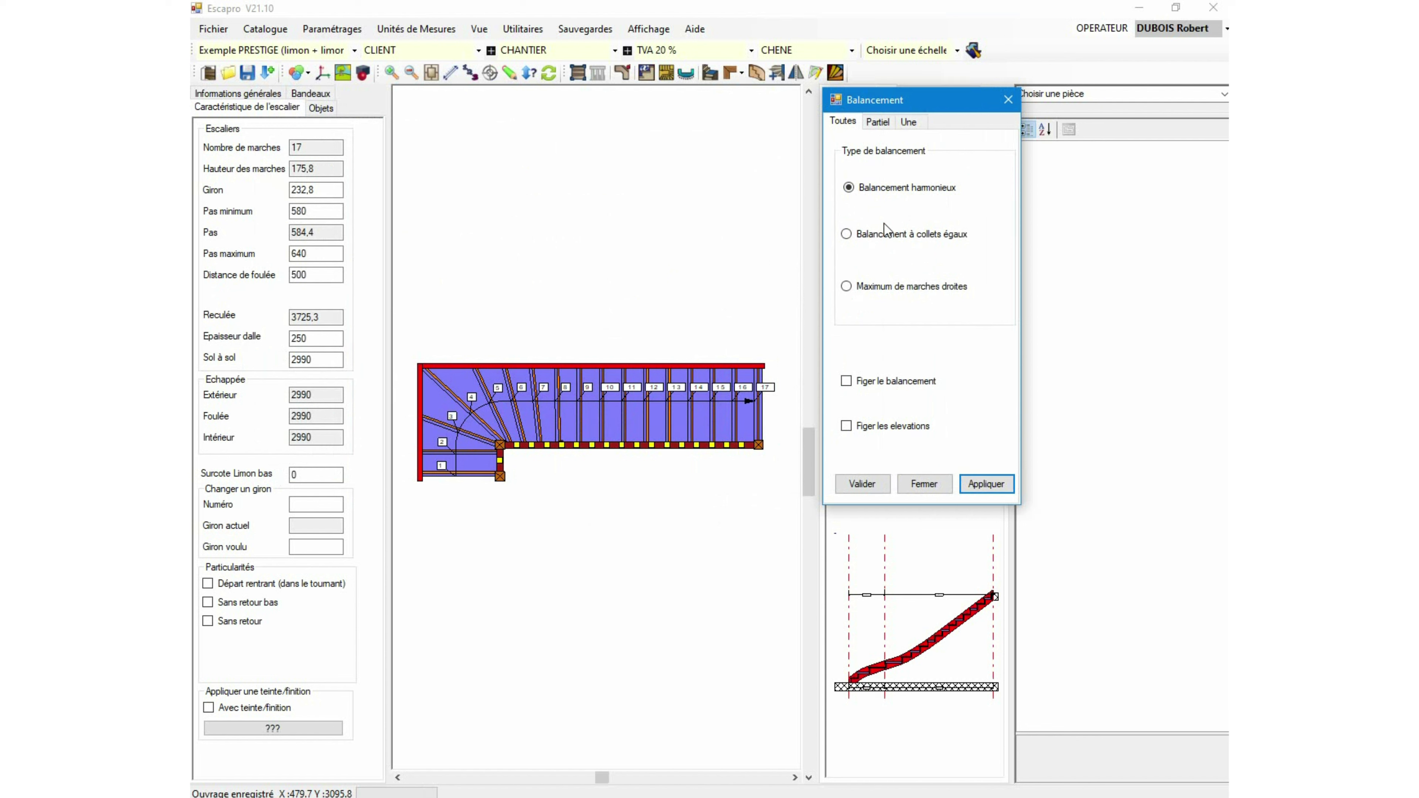
{"action": "left_click", "coordinate": [846, 234]}
{"action": "left_click", "coordinate": [986, 484]}
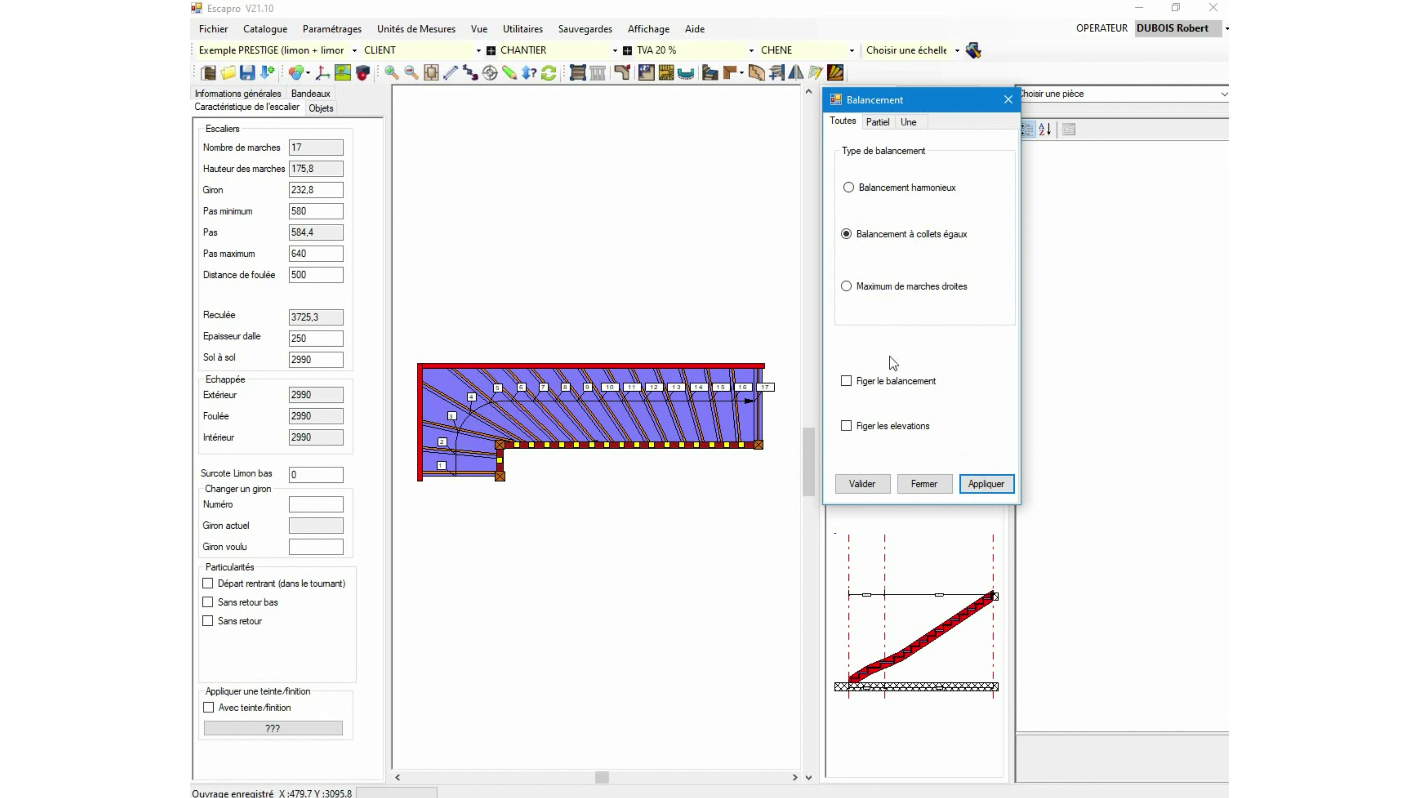
{"action": "left_click", "coordinate": [846, 286]}
{"action": "left_click", "coordinate": [972, 484]}
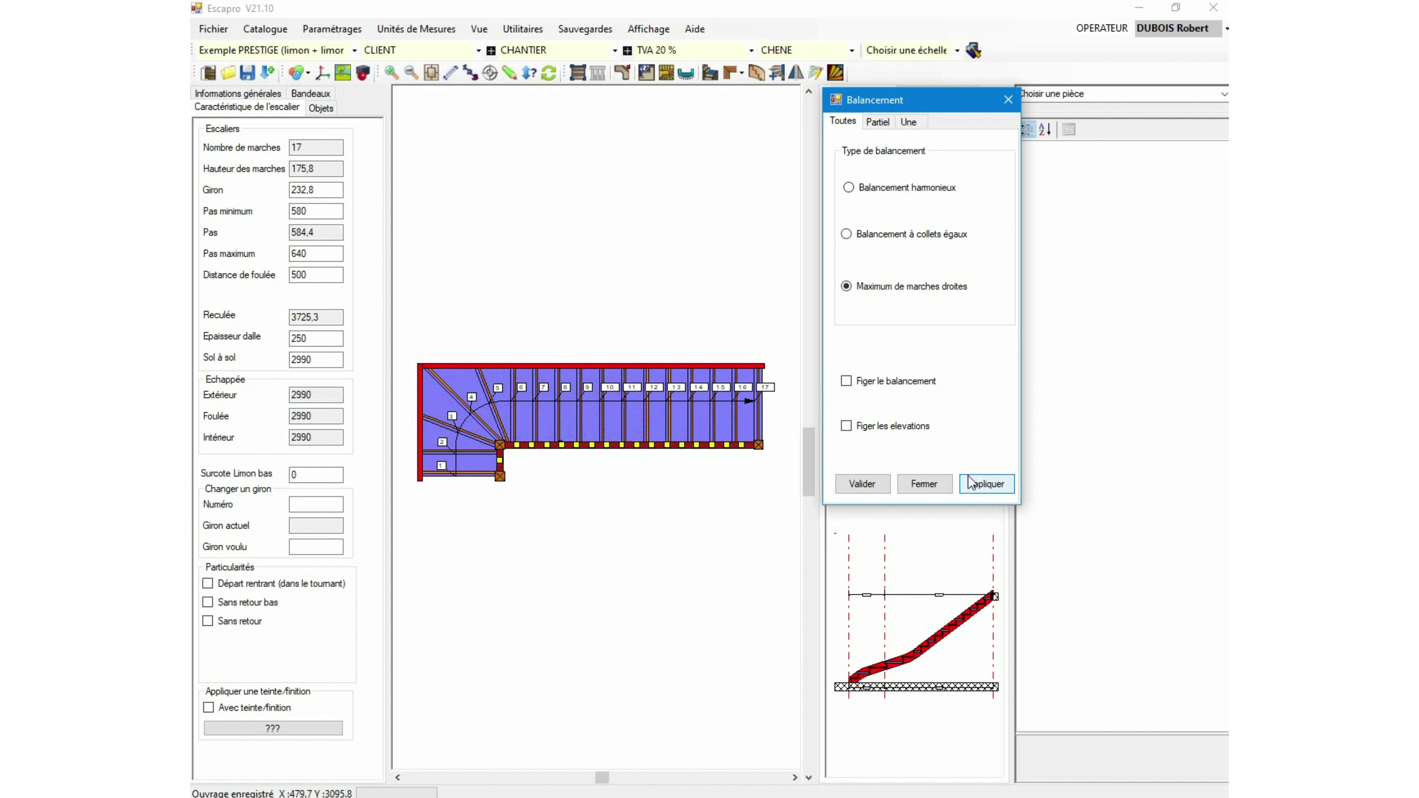
Apply Balancement harmonieux to all steps of the staircase.
{"action": "left_click_drag", "start_coordinate": [910, 104], "coordinate": [1101, 102]}
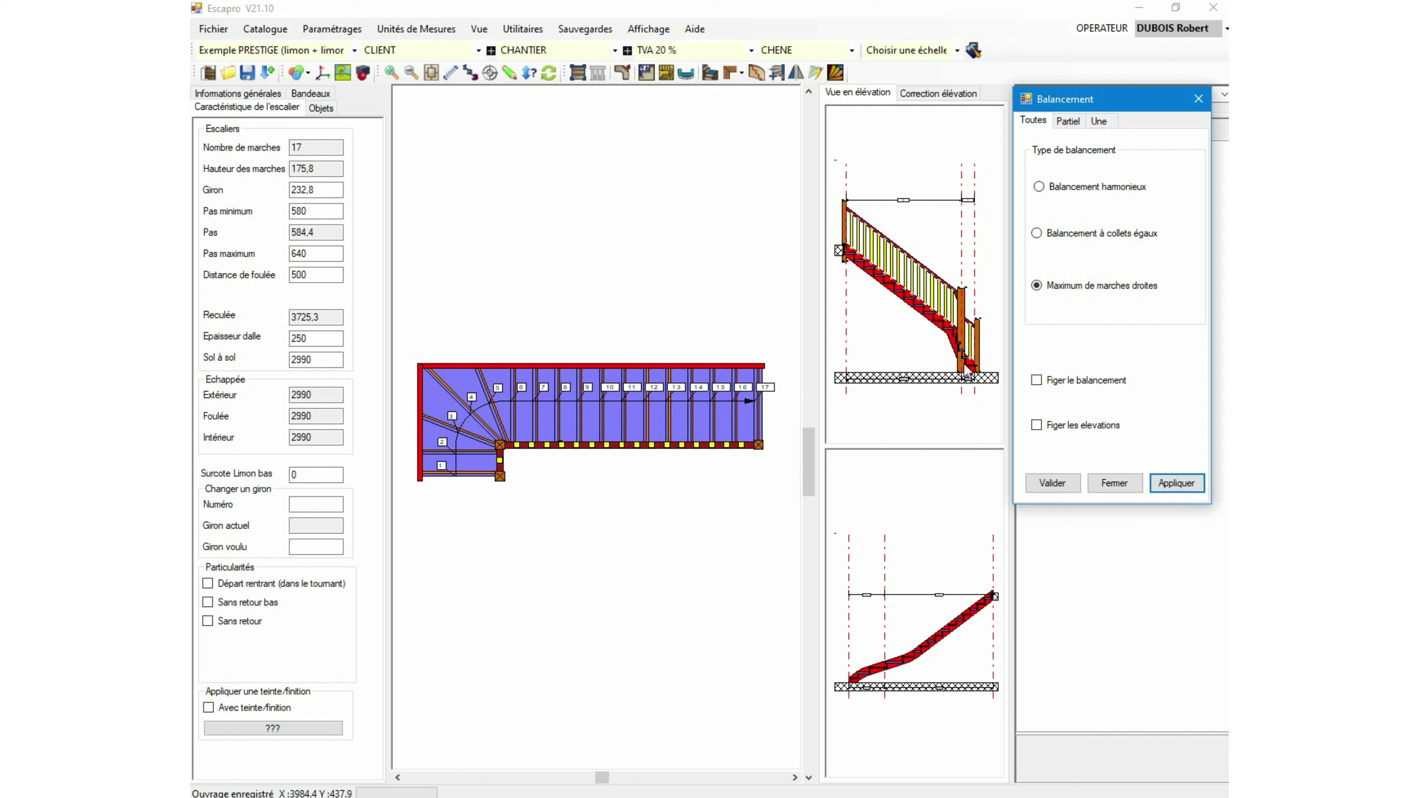
{"action": "left_click", "coordinate": [1039, 187]}
{"action": "left_click", "coordinate": [1178, 489]}
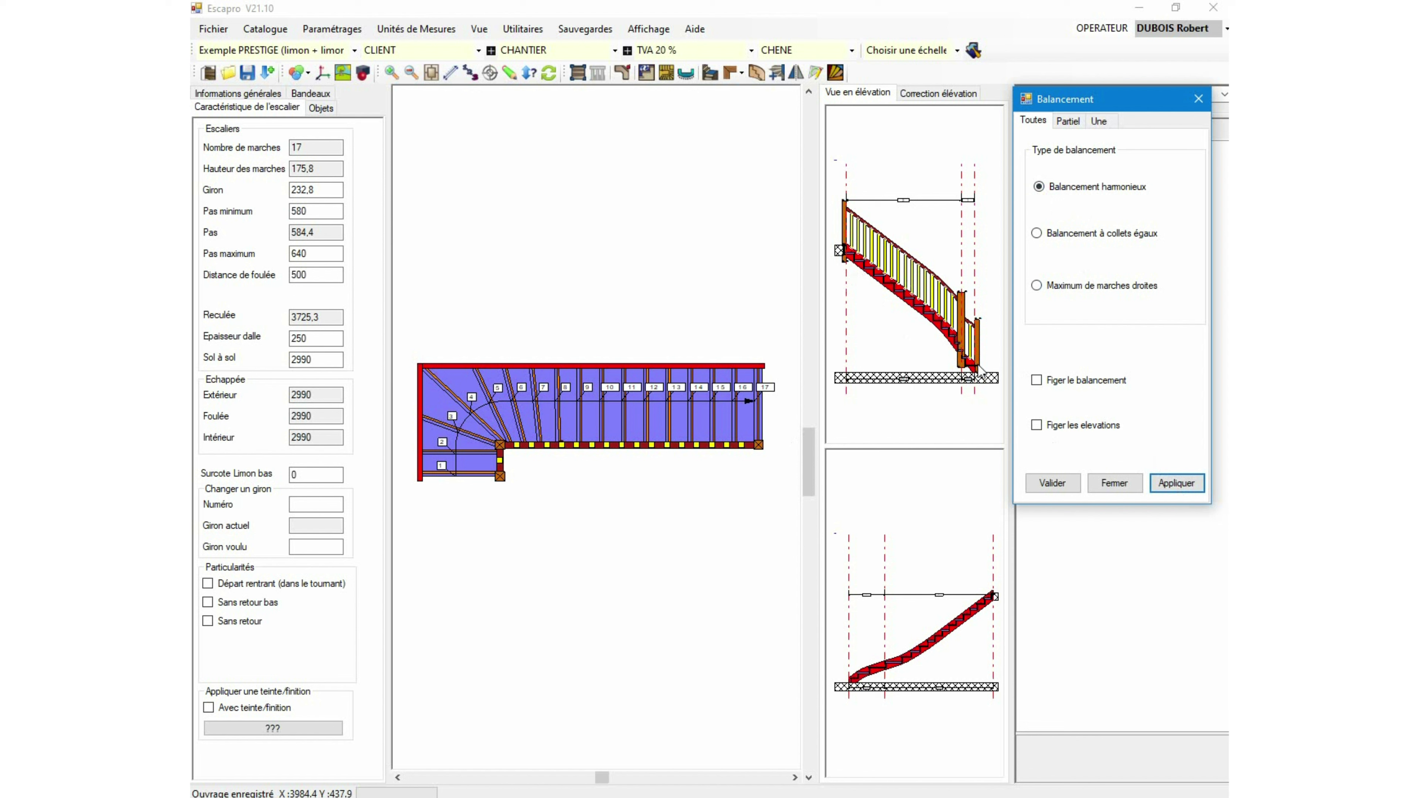
Apply a partial balancing to a range of steps with the marches droites method.
{"action": "left_click", "coordinate": [1068, 122]}
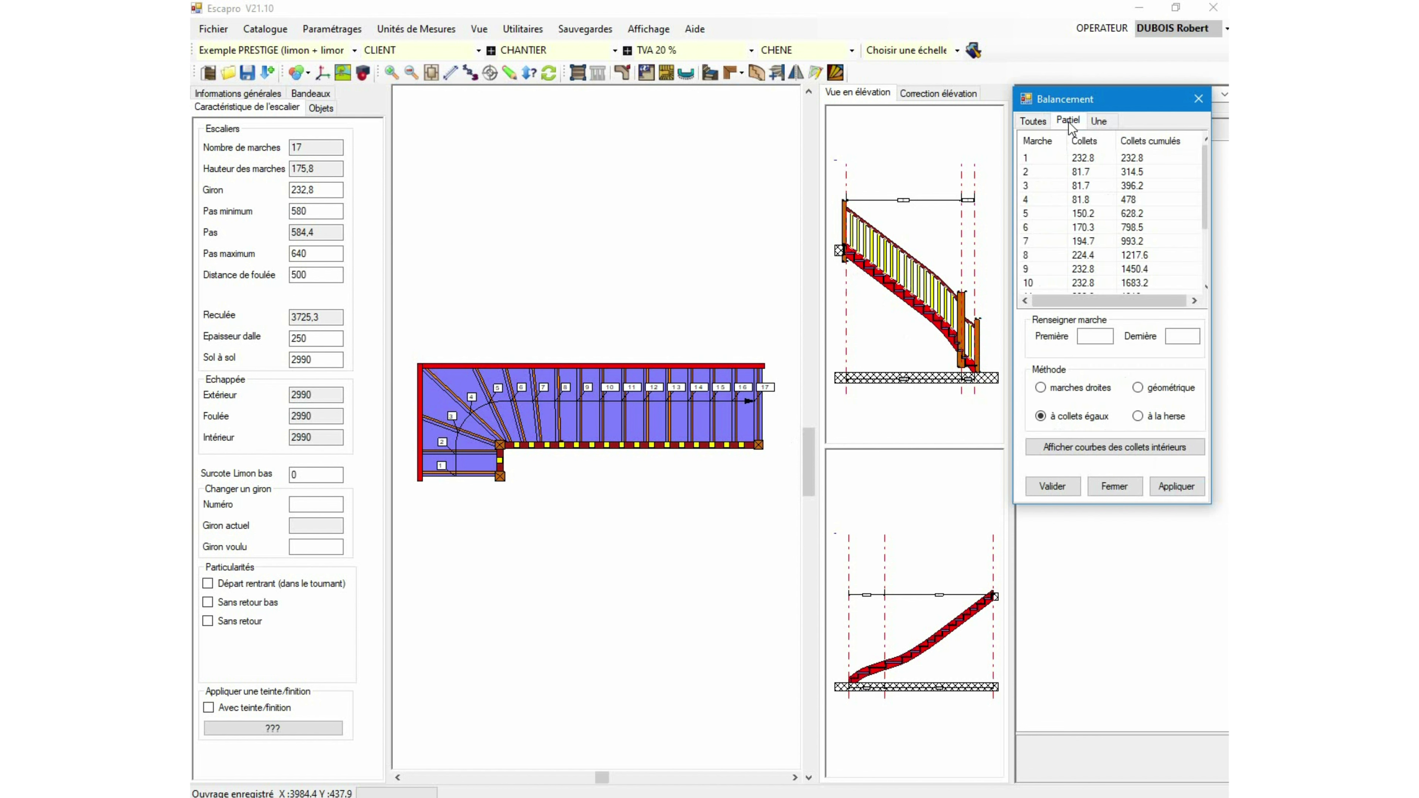
{"action": "left_click", "coordinate": [1082, 336]}
{"action": "key", "text": "Tab"}
{"action": "left_click", "coordinate": [1074, 391]}
{"action": "left_click", "coordinate": [1176, 485]}
Apply a partial balancing from step 2 to step 6 with the à la herse method.
{"action": "left_click", "coordinate": [1100, 335]}
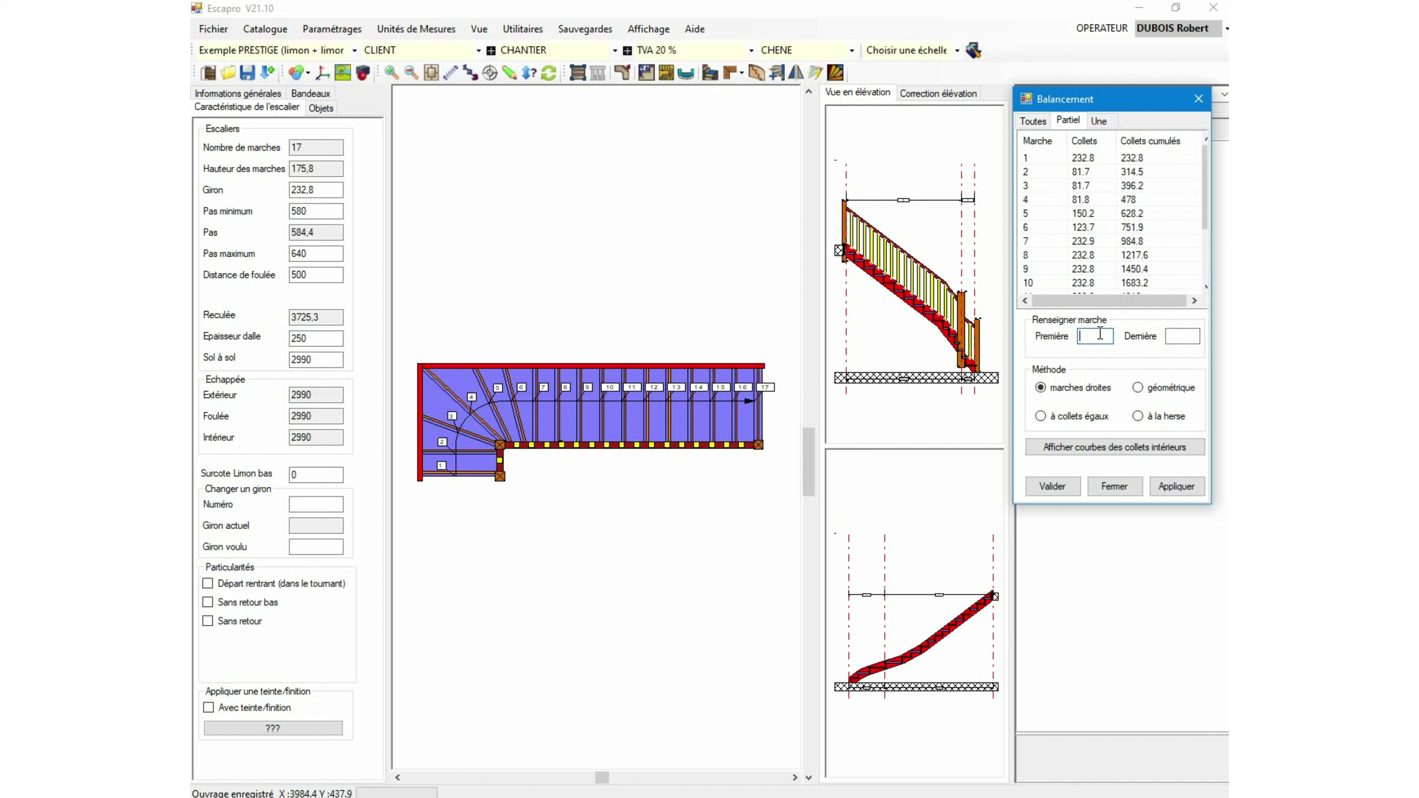
{"action": "key", "text": "Tab"}
{"action": "type", "text": "6"}
{"action": "left_click", "coordinate": [1139, 416]}
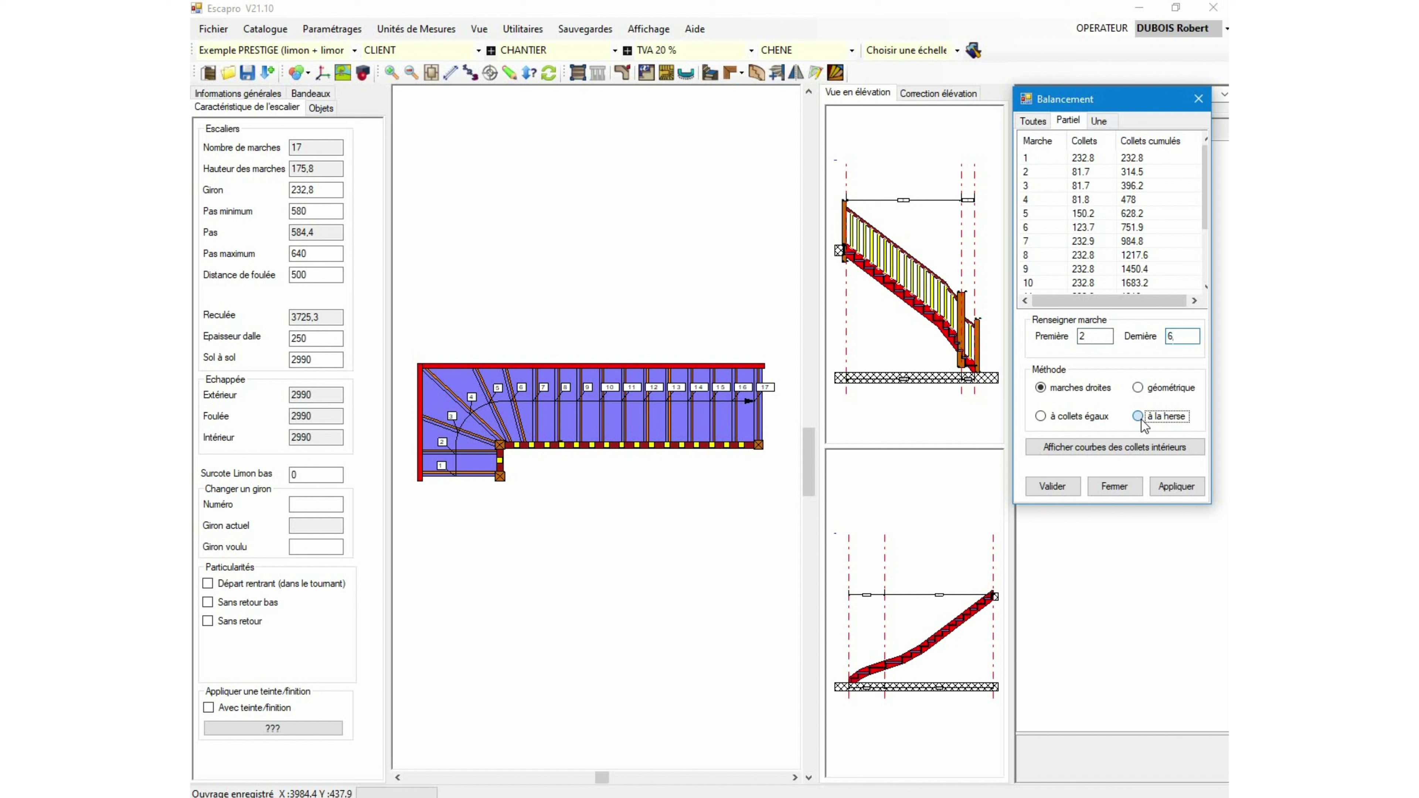
{"action": "left_click", "coordinate": [1179, 488]}
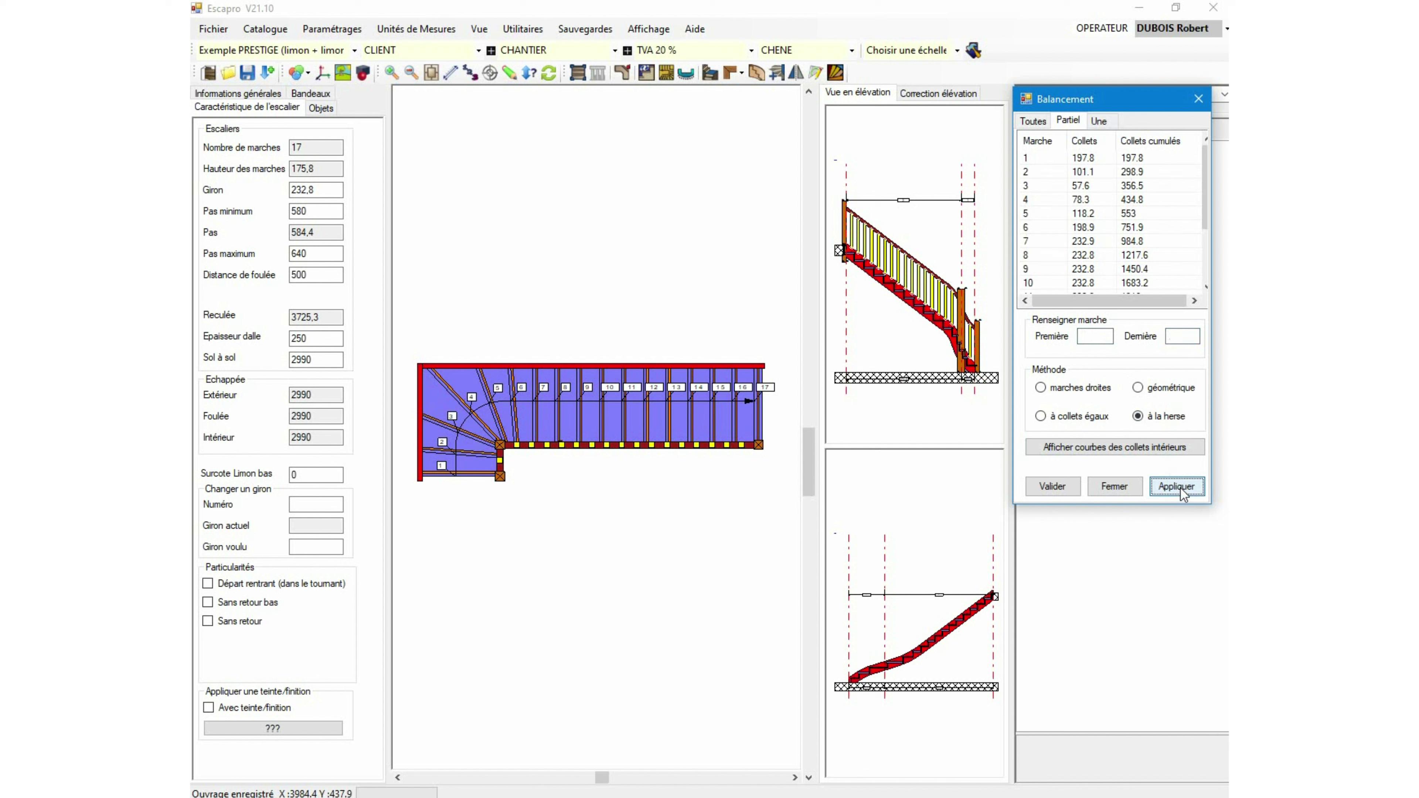
Switch the balancing to a single step (Une) and examine the step ends around the corner newel post.
{"action": "left_click", "coordinate": [1105, 123]}
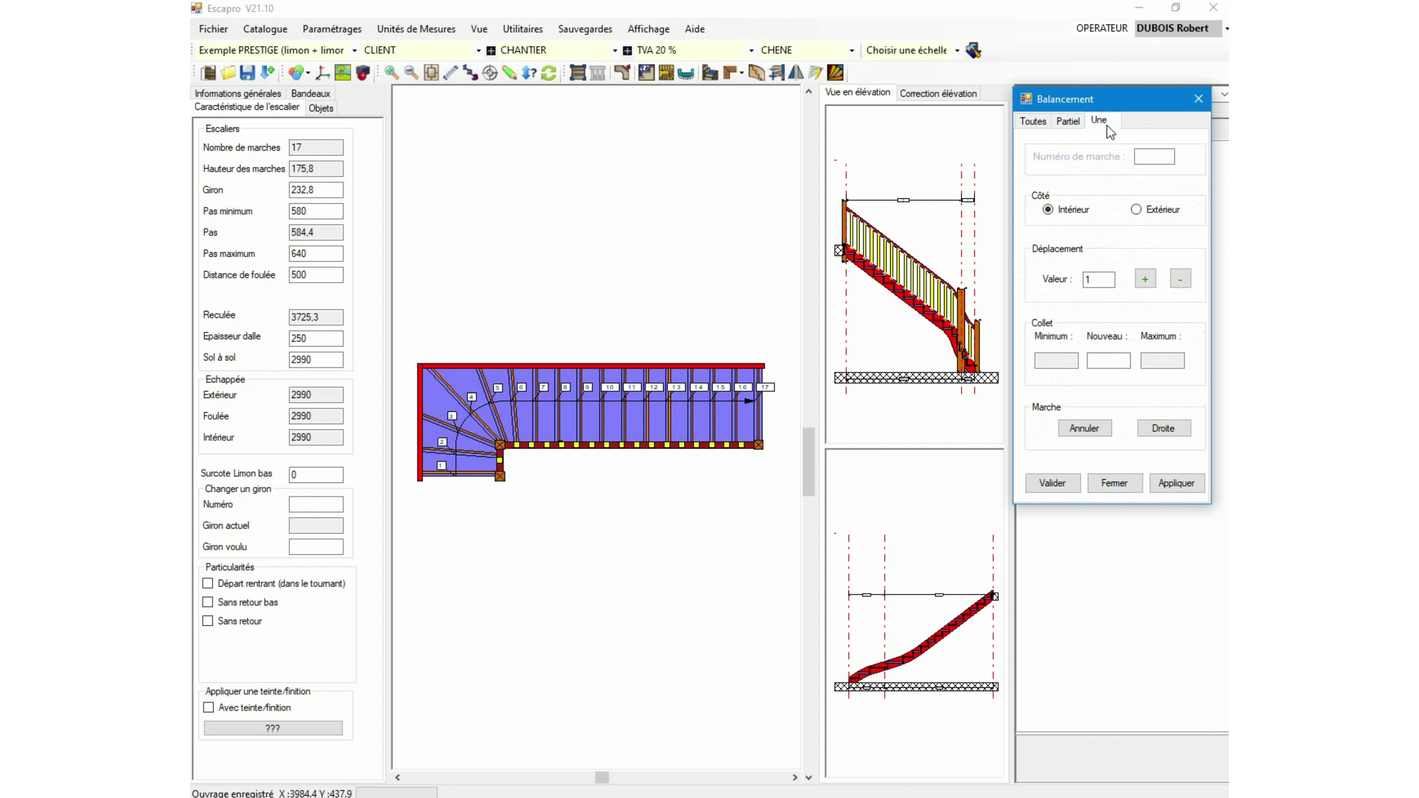
{"action": "scroll", "coordinate": [511, 430], "scroll_direction": "up", "scroll_amount": 1}
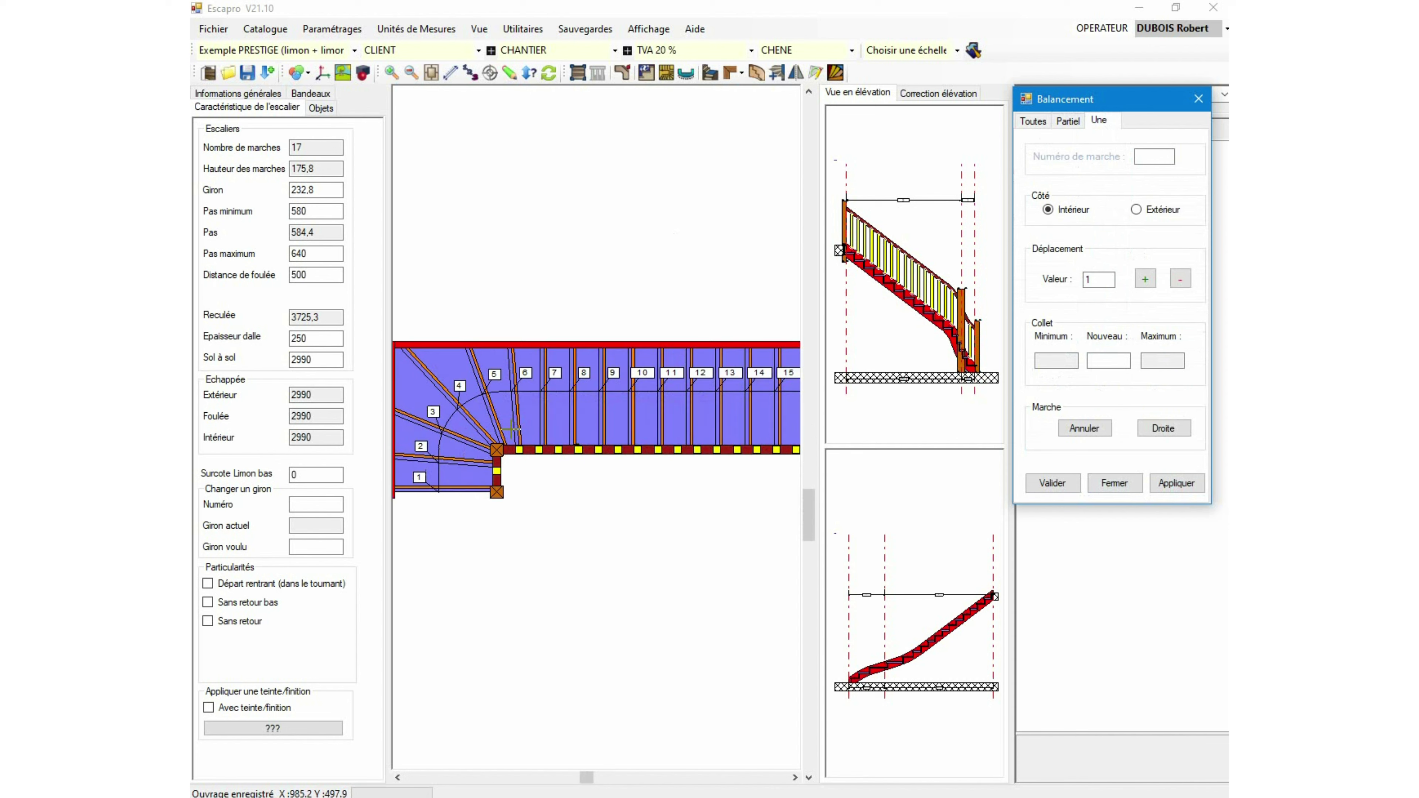
{"action": "scroll", "coordinate": [511, 430], "scroll_direction": "up", "scroll_amount": 3}
{"action": "scroll", "coordinate": [514, 436], "scroll_direction": "down", "scroll_amount": 3}
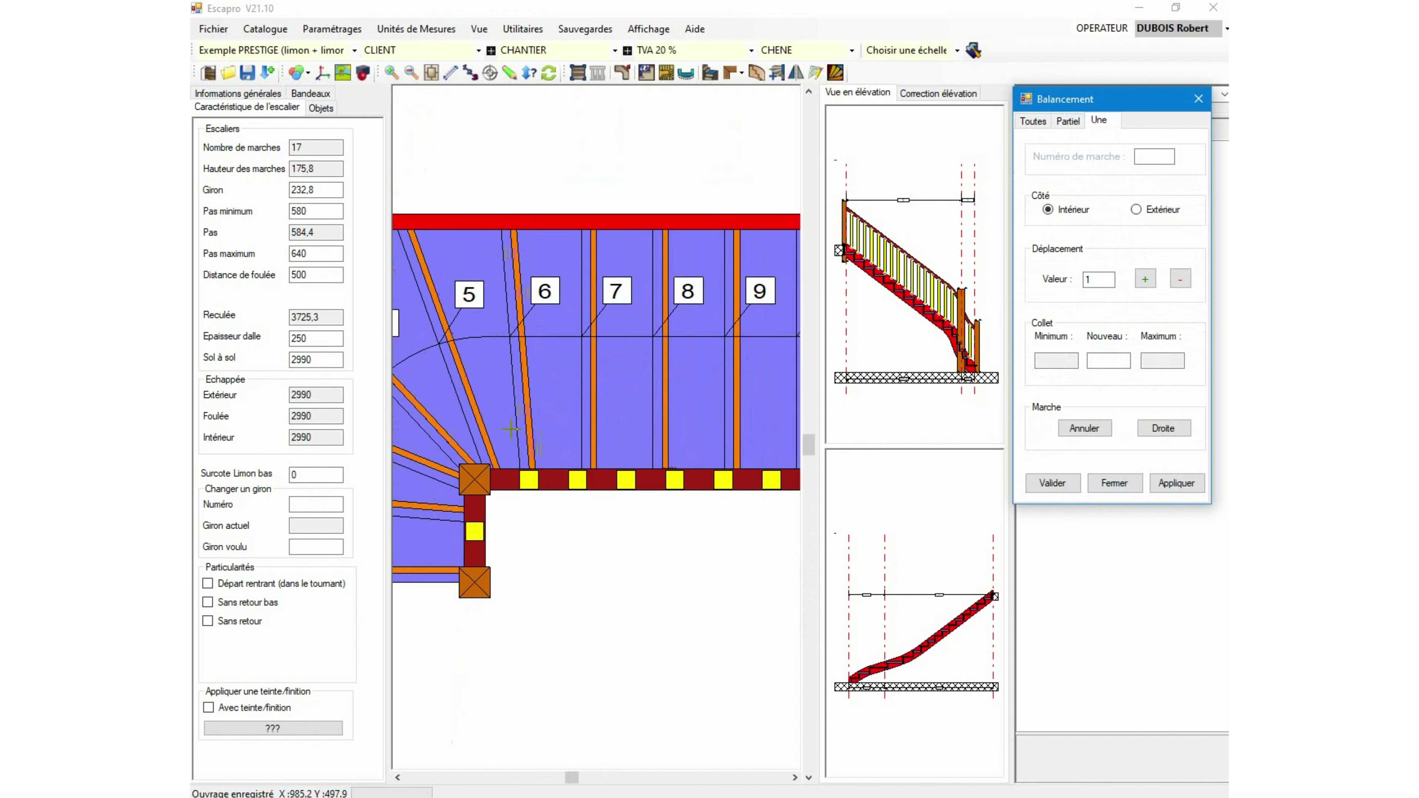
{"action": "scroll", "coordinate": [513, 434], "scroll_direction": "up", "scroll_amount": 2}
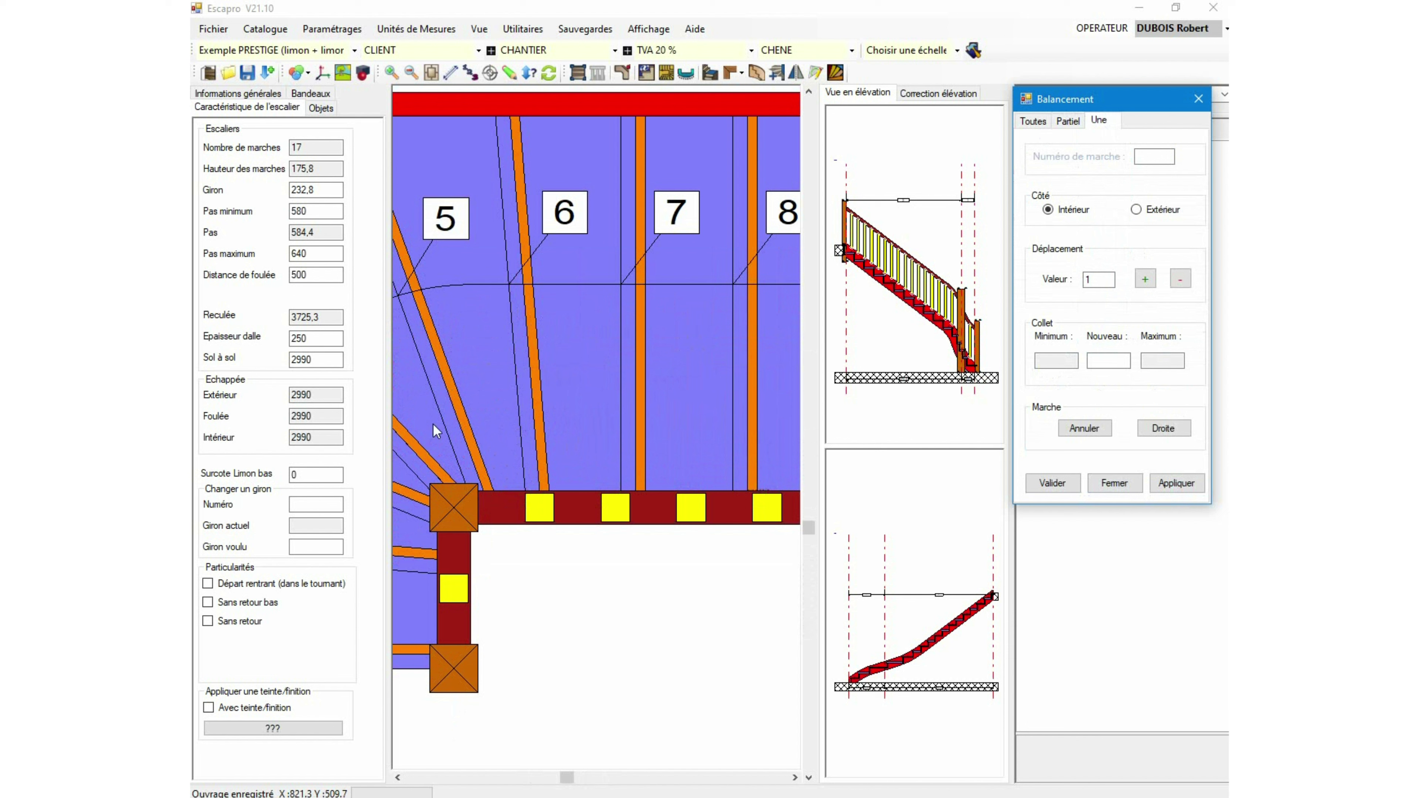
{"action": "left_click", "coordinate": [445, 394]}
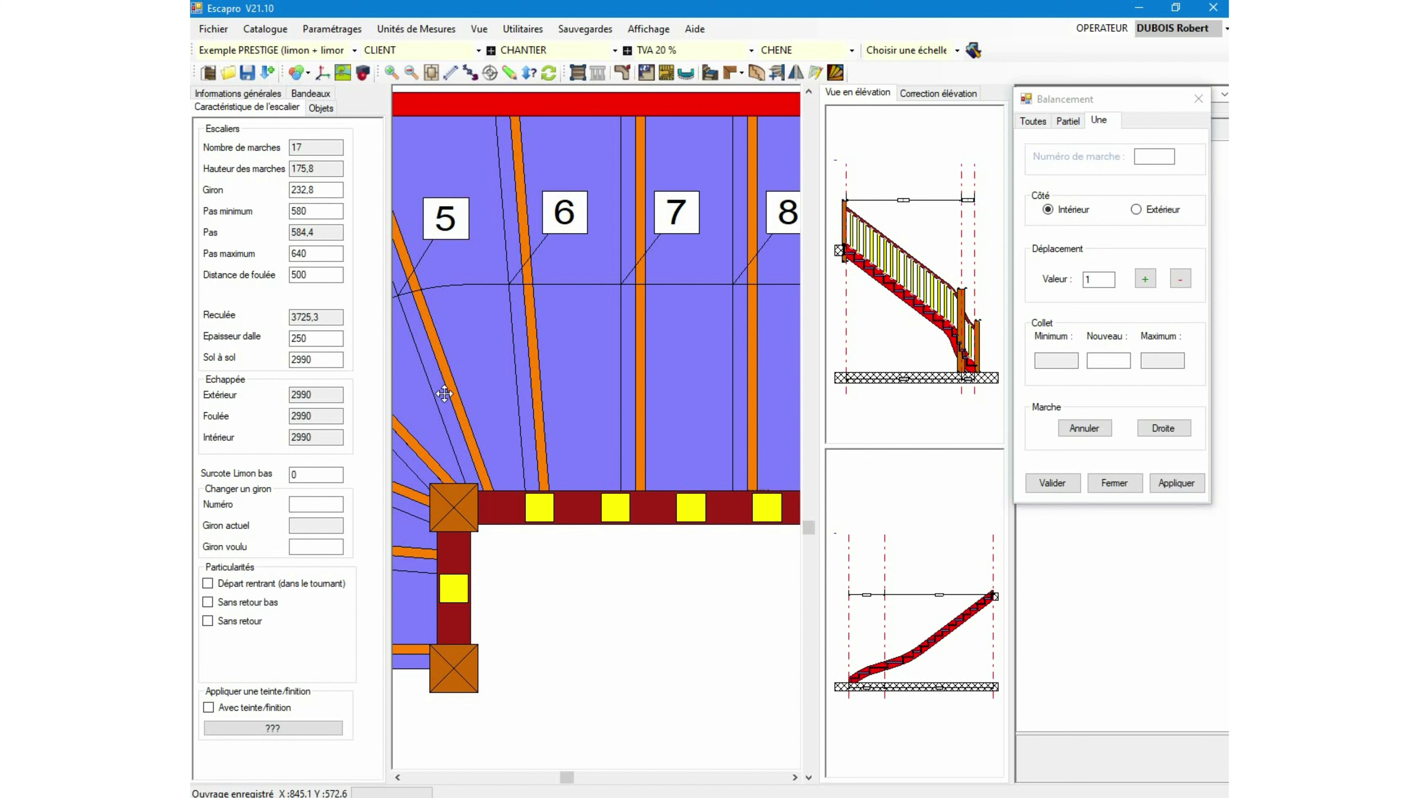
{"action": "left_click_drag", "start_coordinate": [444, 394], "coordinate": [613, 463]}
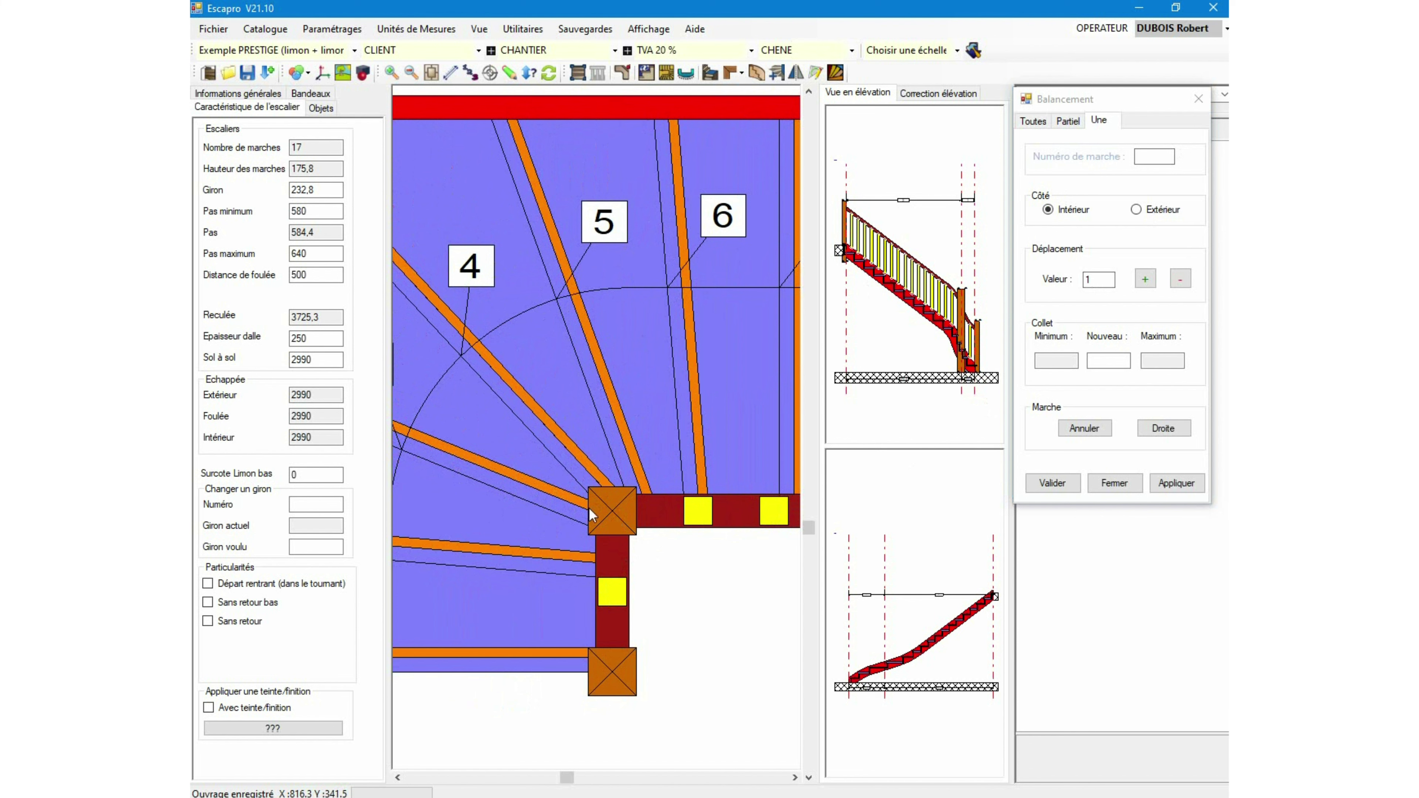
{"action": "scroll", "coordinate": [581, 517], "scroll_direction": "up", "scroll_amount": 2}
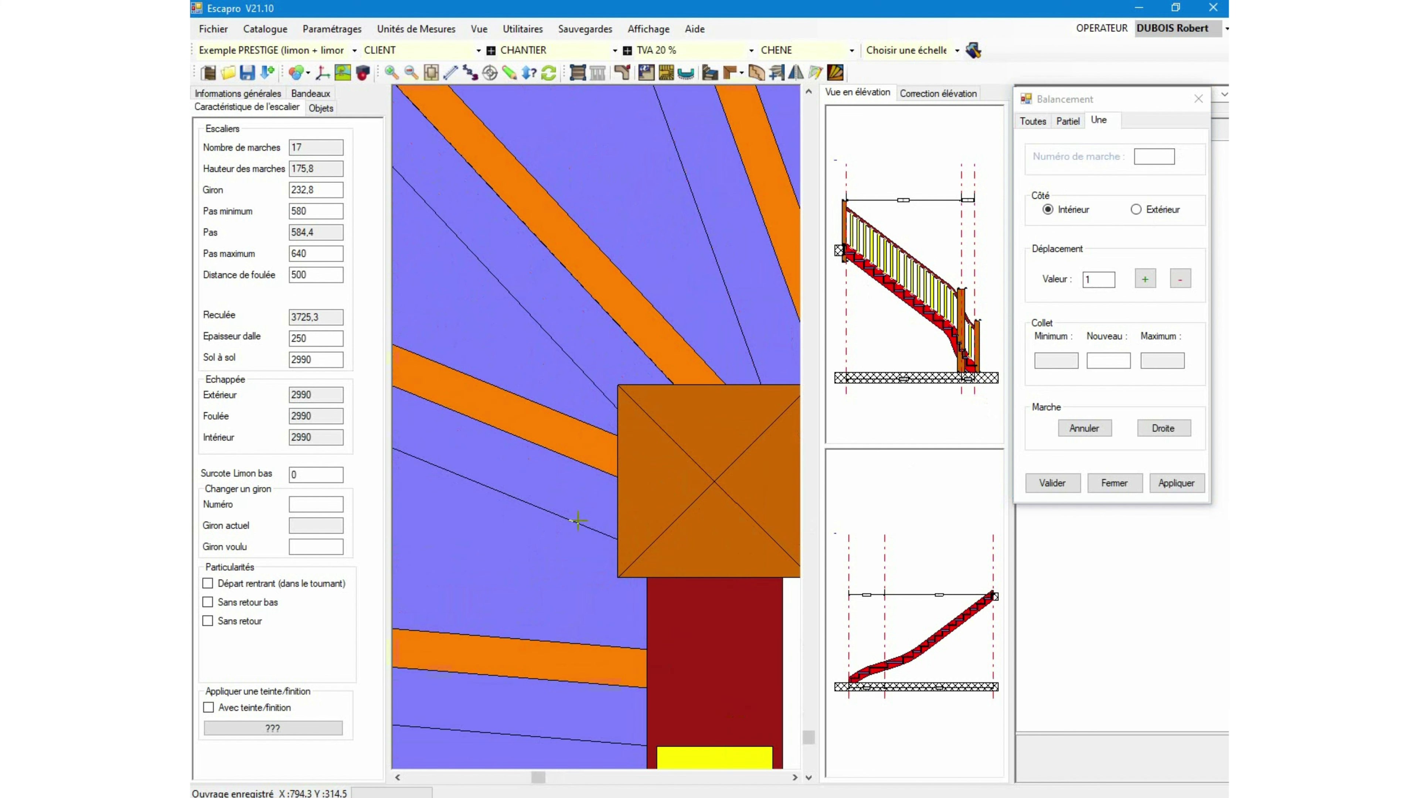
{"action": "scroll", "coordinate": [583, 525], "scroll_direction": "down", "scroll_amount": 2}
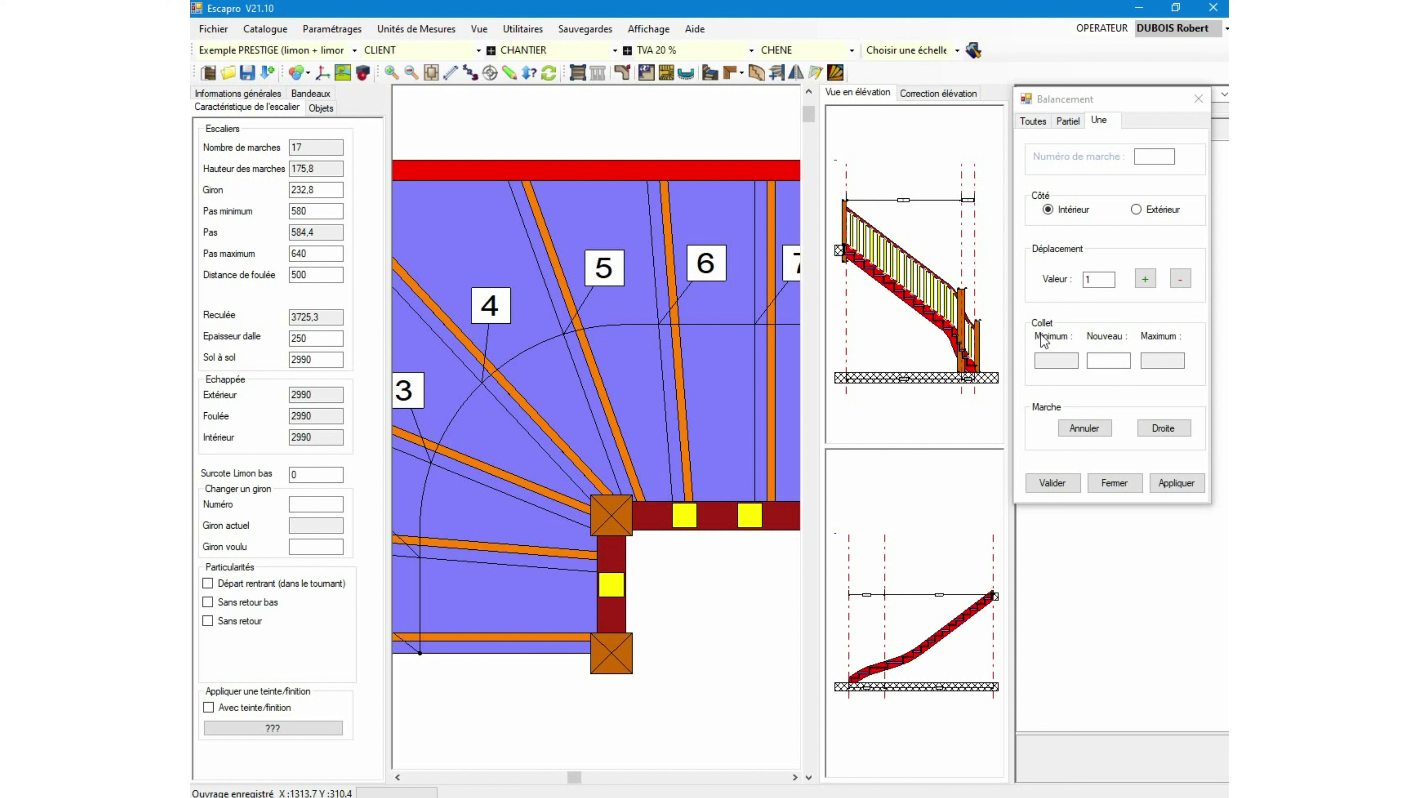
Widen the inner collet of step 3 to 97.6 with a displacement value of 20.
{"action": "left_click", "coordinate": [1148, 157]}
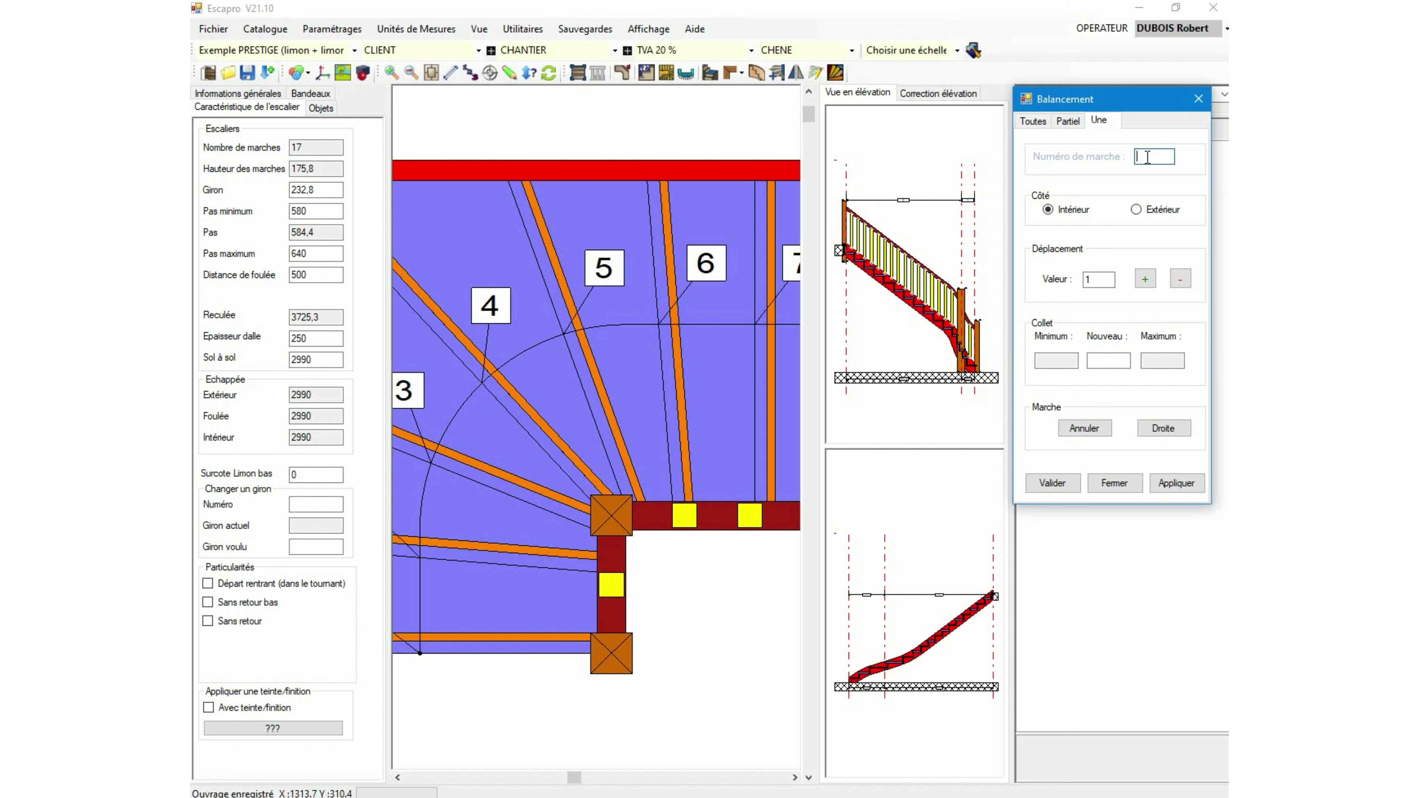
{"action": "type", "text": "3"}
{"action": "double_click", "coordinate": [1098, 279]}
{"action": "type", "text": "20"}
{"action": "left_click", "coordinate": [1145, 279]}
{"action": "left_click", "coordinate": [1145, 279]}
{"action": "left_click", "coordinate": [1145, 279]}
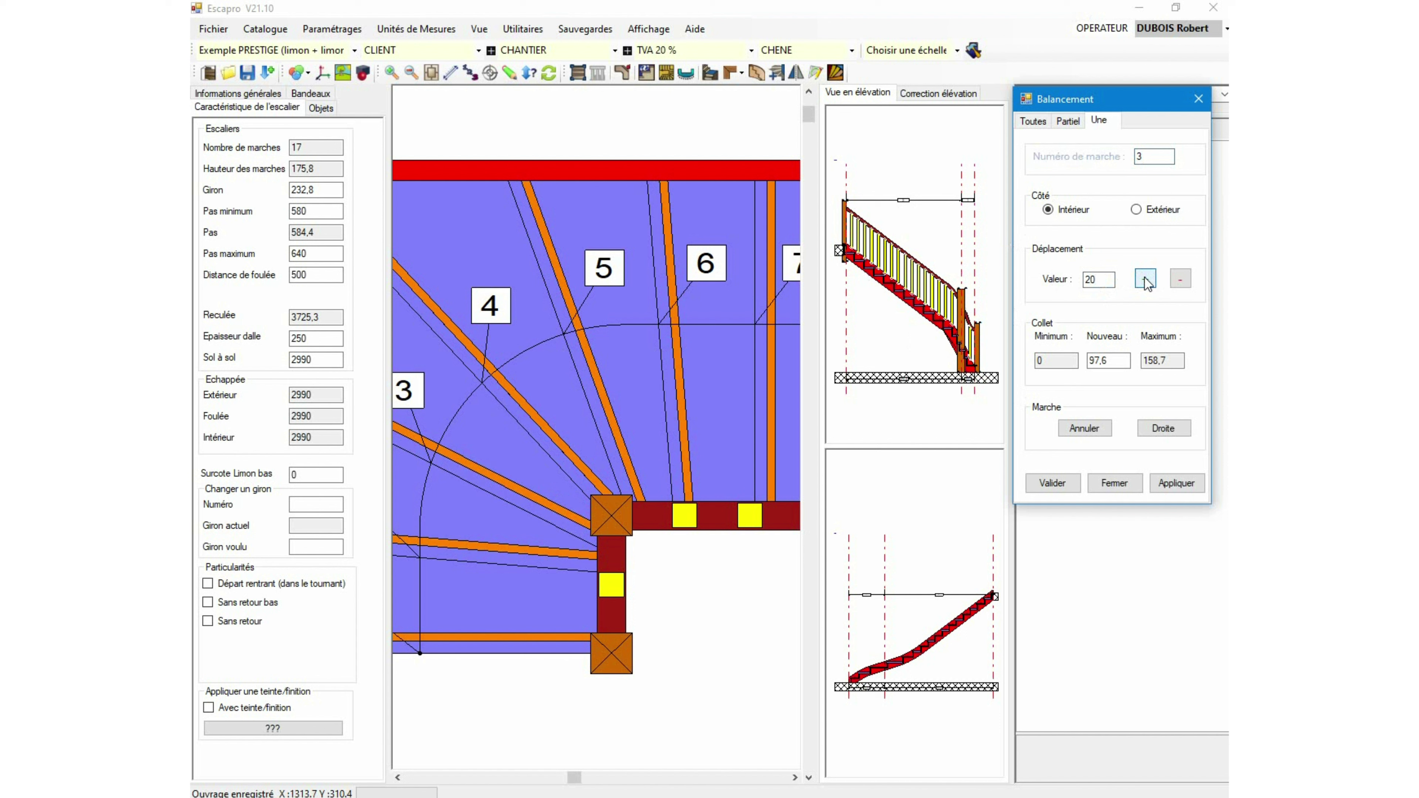
Try narrowing and widening the inner collet of step 3 in increments of 20, and cancel its displacement.
{"action": "left_click", "coordinate": [1180, 281]}
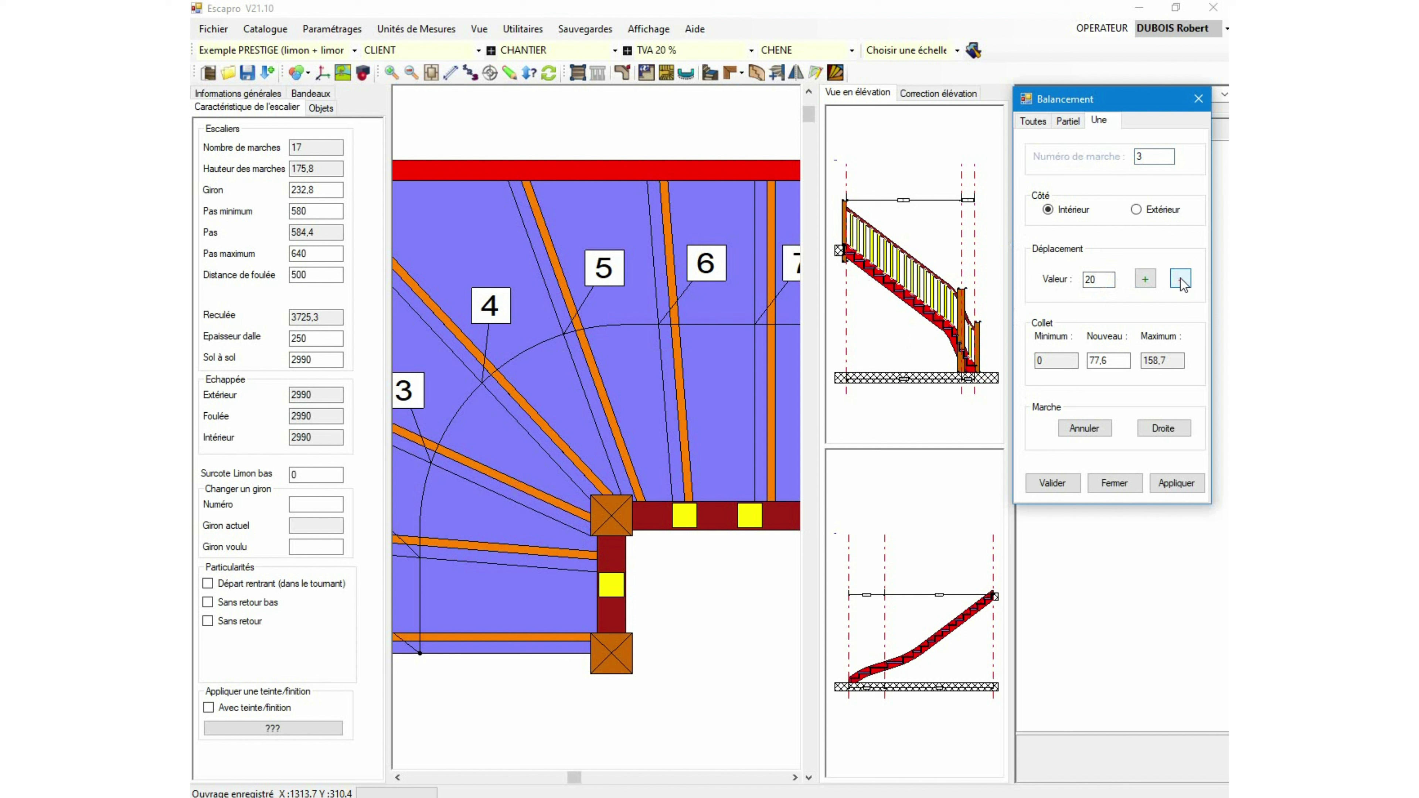
{"action": "left_click", "coordinate": [1180, 281]}
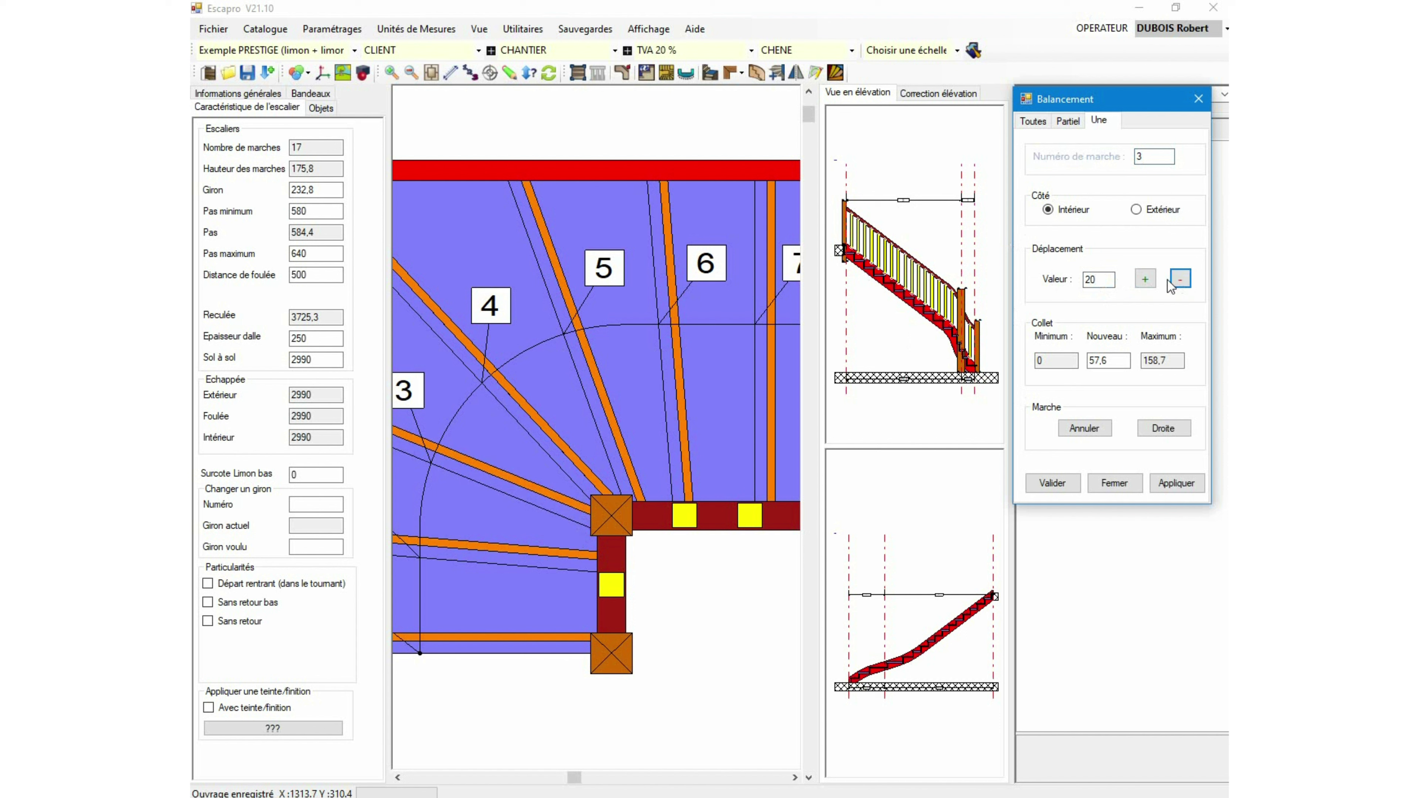
{"action": "left_click", "coordinate": [1145, 279]}
{"action": "left_click", "coordinate": [1146, 279]}
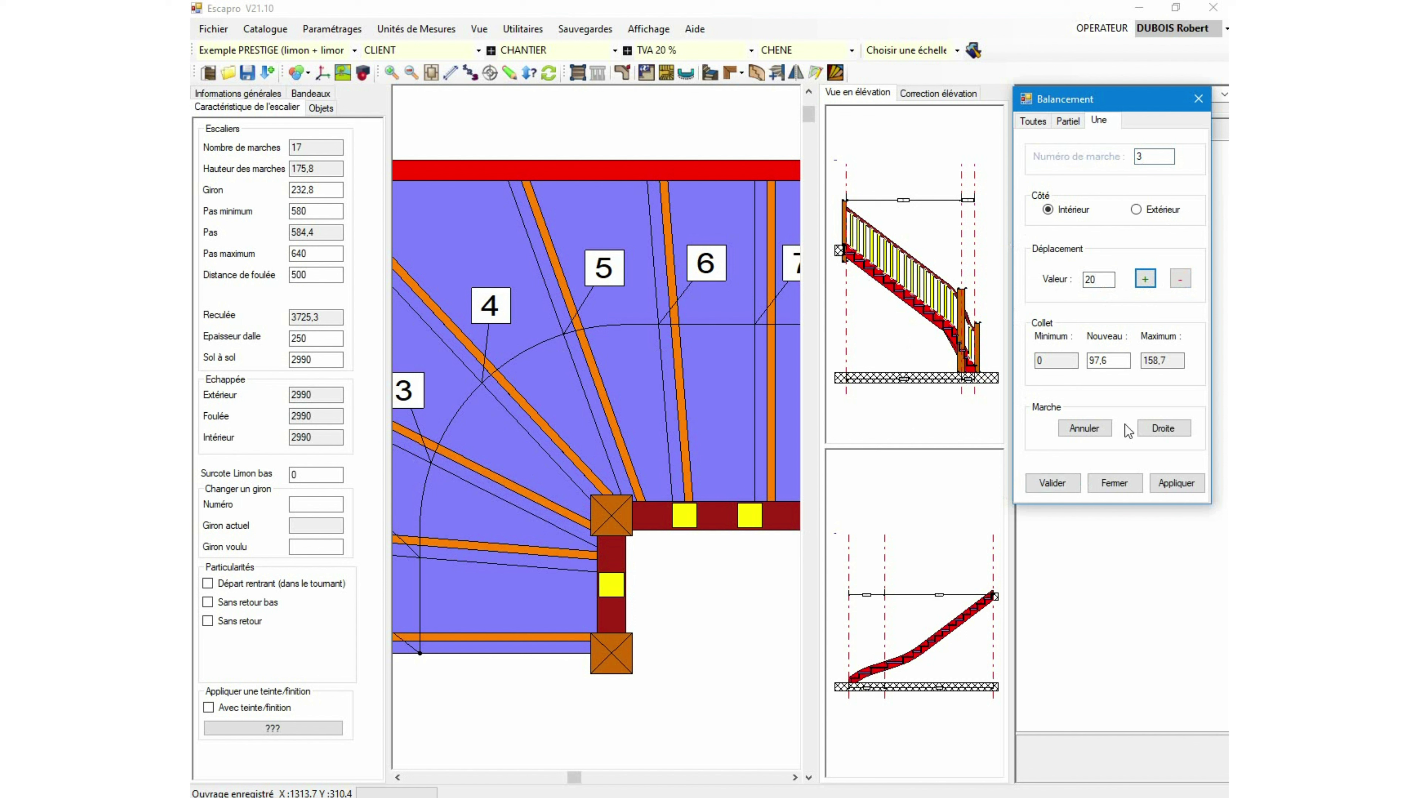
{"action": "left_click", "coordinate": [1106, 431]}
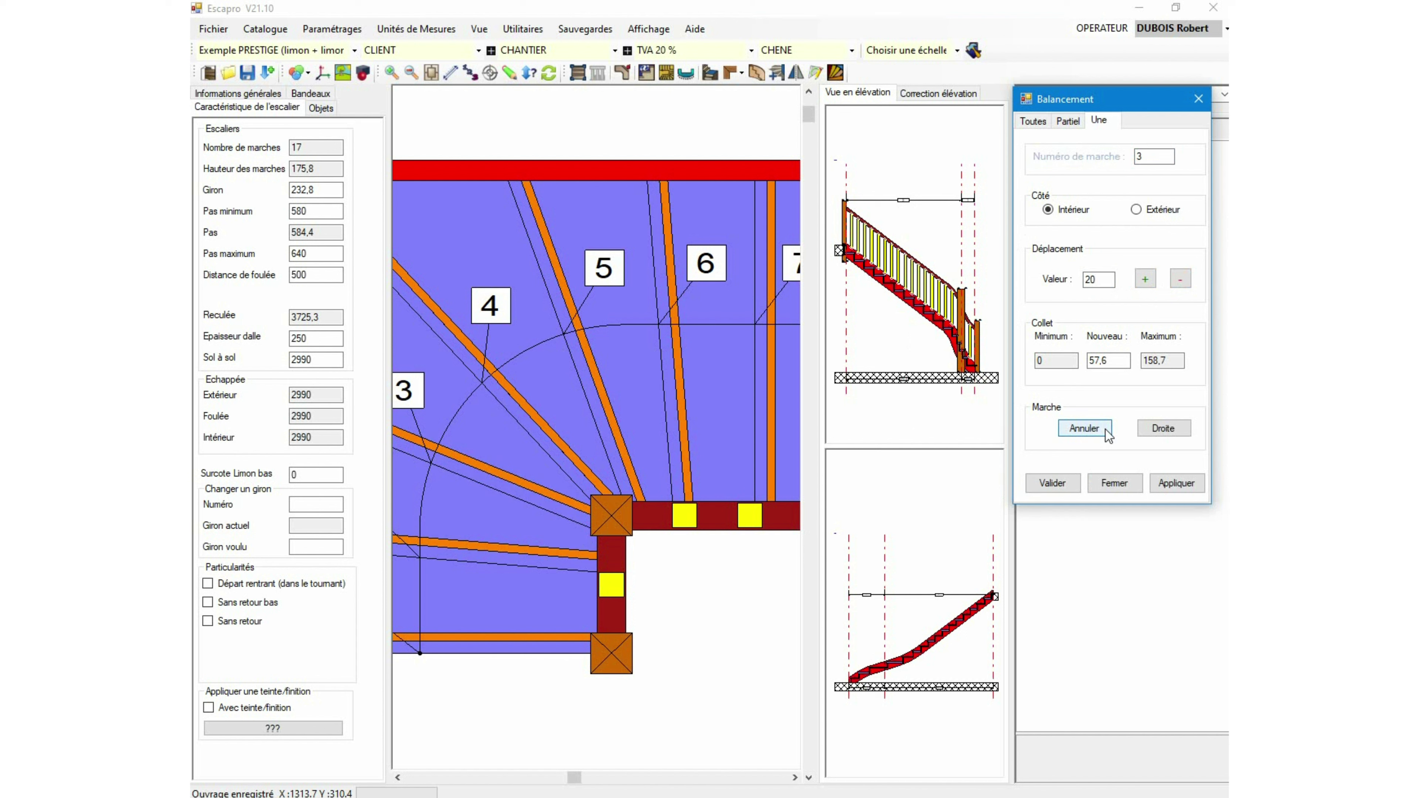
Set the new inner collet of step 3 to 80, apply it and close the balancing settings.
{"action": "double_click", "coordinate": [1106, 361]}
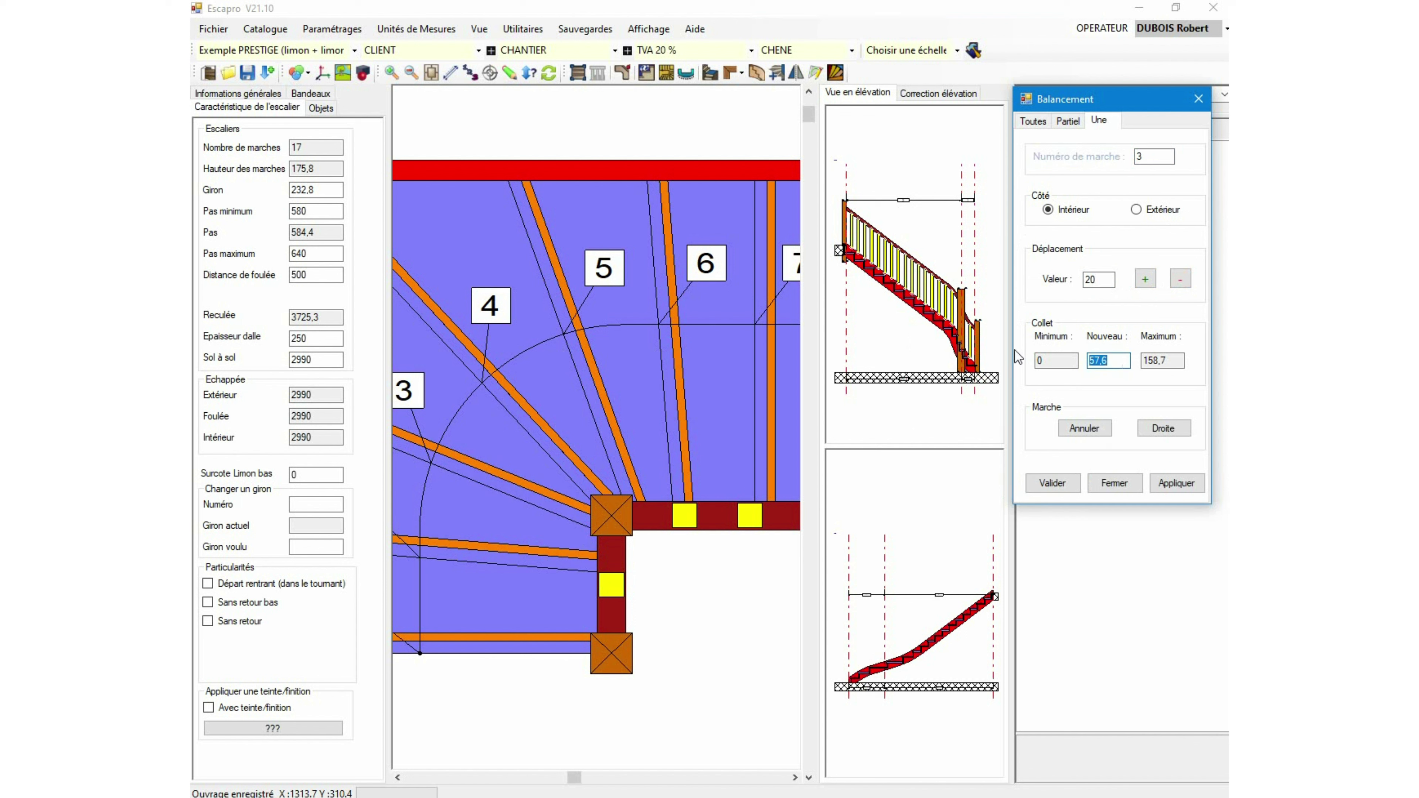
{"action": "type", "text": "80"}
{"action": "left_click", "coordinate": [1189, 491]}
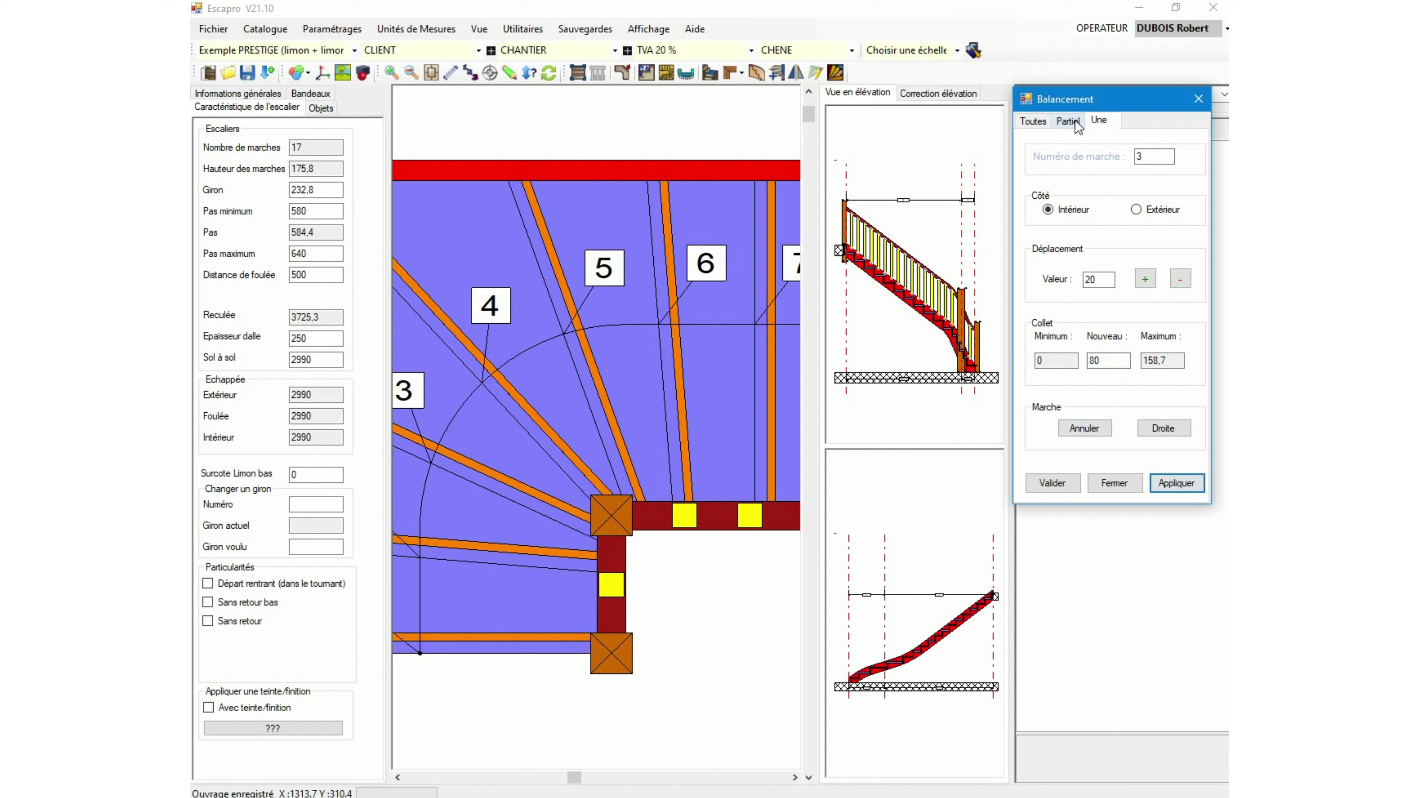
{"action": "left_click", "coordinate": [1199, 98]}
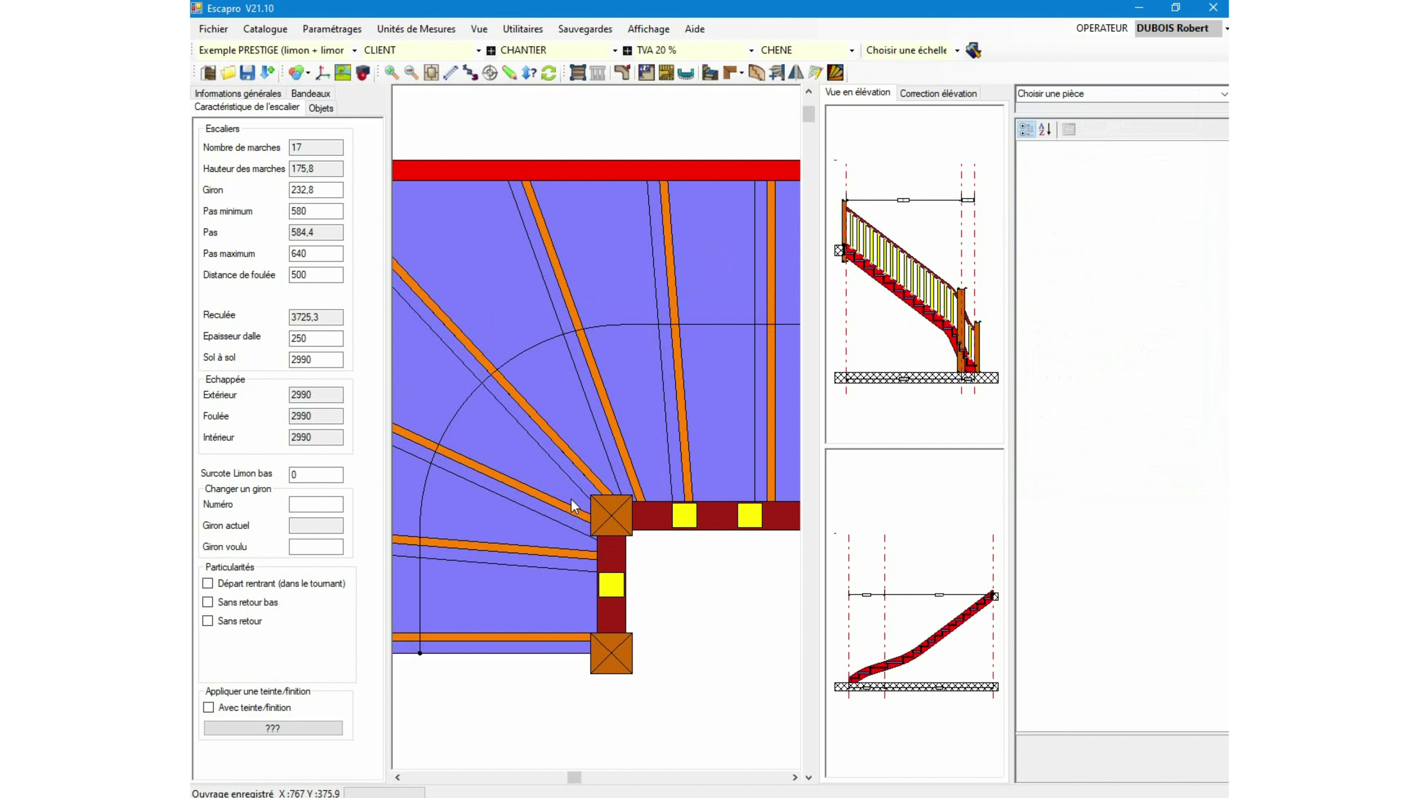
Adjust the inner ends of steps 3 and 5 slightly in the plan, and shift those of steps 6 and 2 farther from the corner newel.
{"action": "mouse_move", "coordinate": [574, 505]}
{"action": "left_mouse_down"}
{"action": "mouse_move", "coordinate": [573, 528]}
{"action": "mouse_move", "coordinate": [575, 511]}
{"action": "left_mouse_up"}
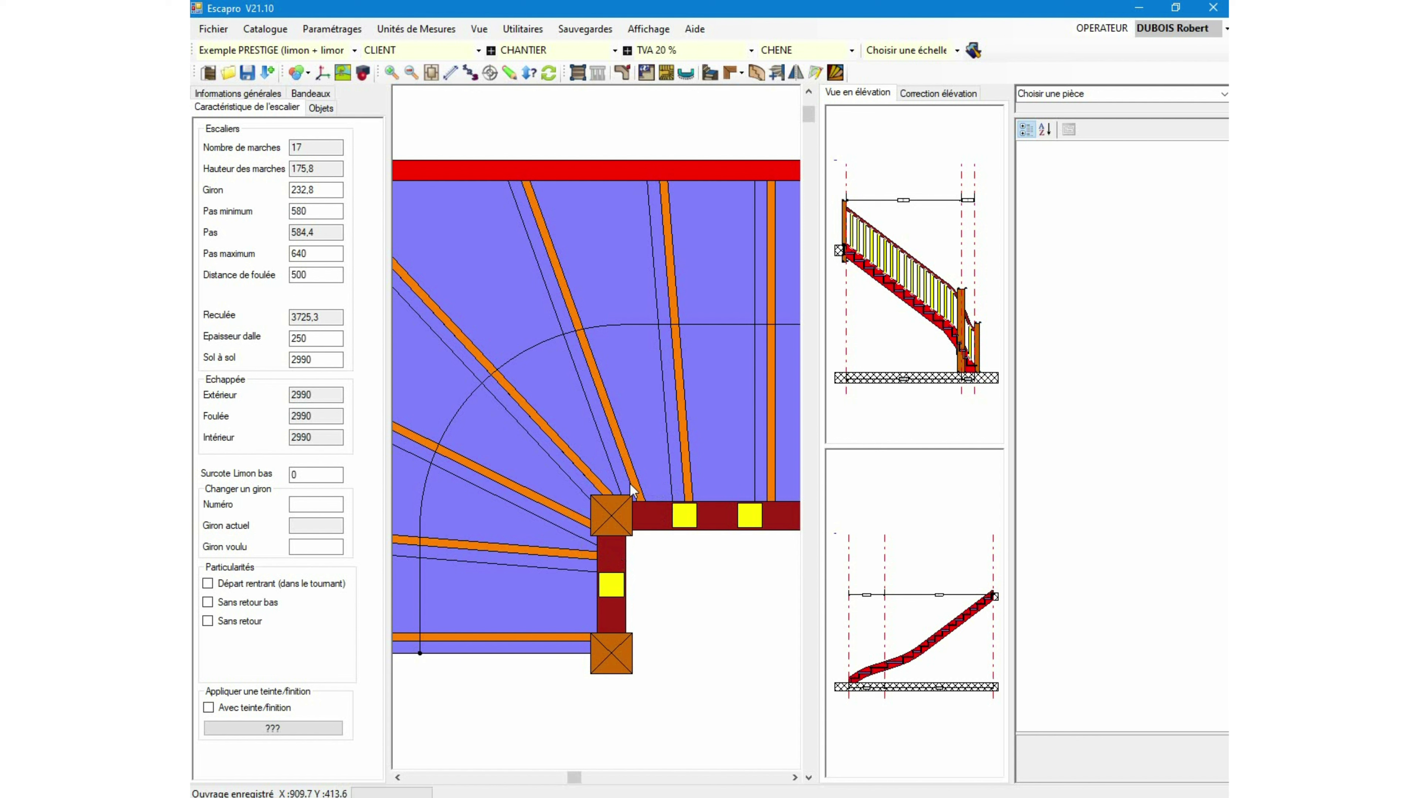
{"action": "left_click_drag", "start_coordinate": [631, 491], "coordinate": [641, 493]}
{"action": "scroll", "coordinate": [967, 334], "scroll_direction": "up", "scroll_amount": 1}
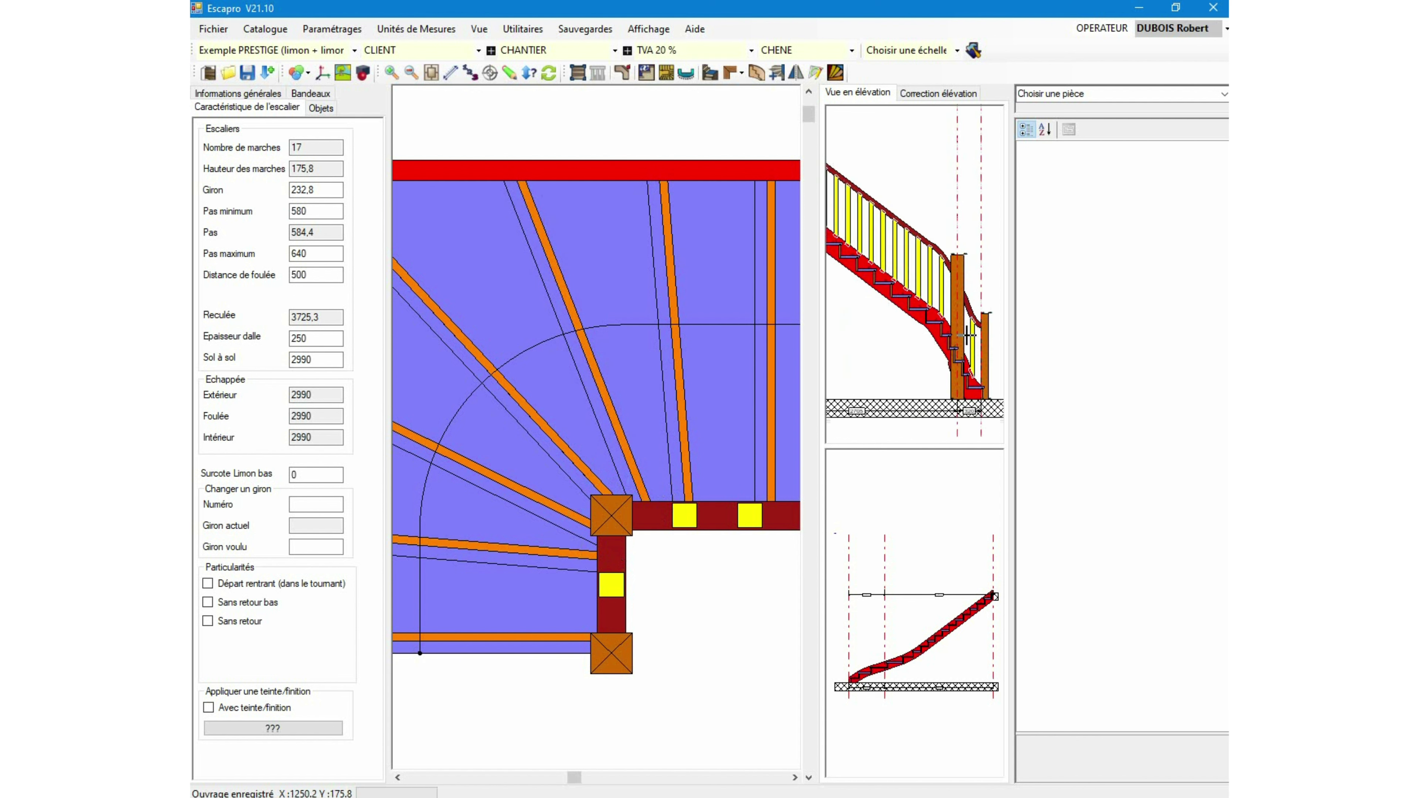
{"action": "scroll", "coordinate": [967, 334], "scroll_direction": "up", "scroll_amount": 1}
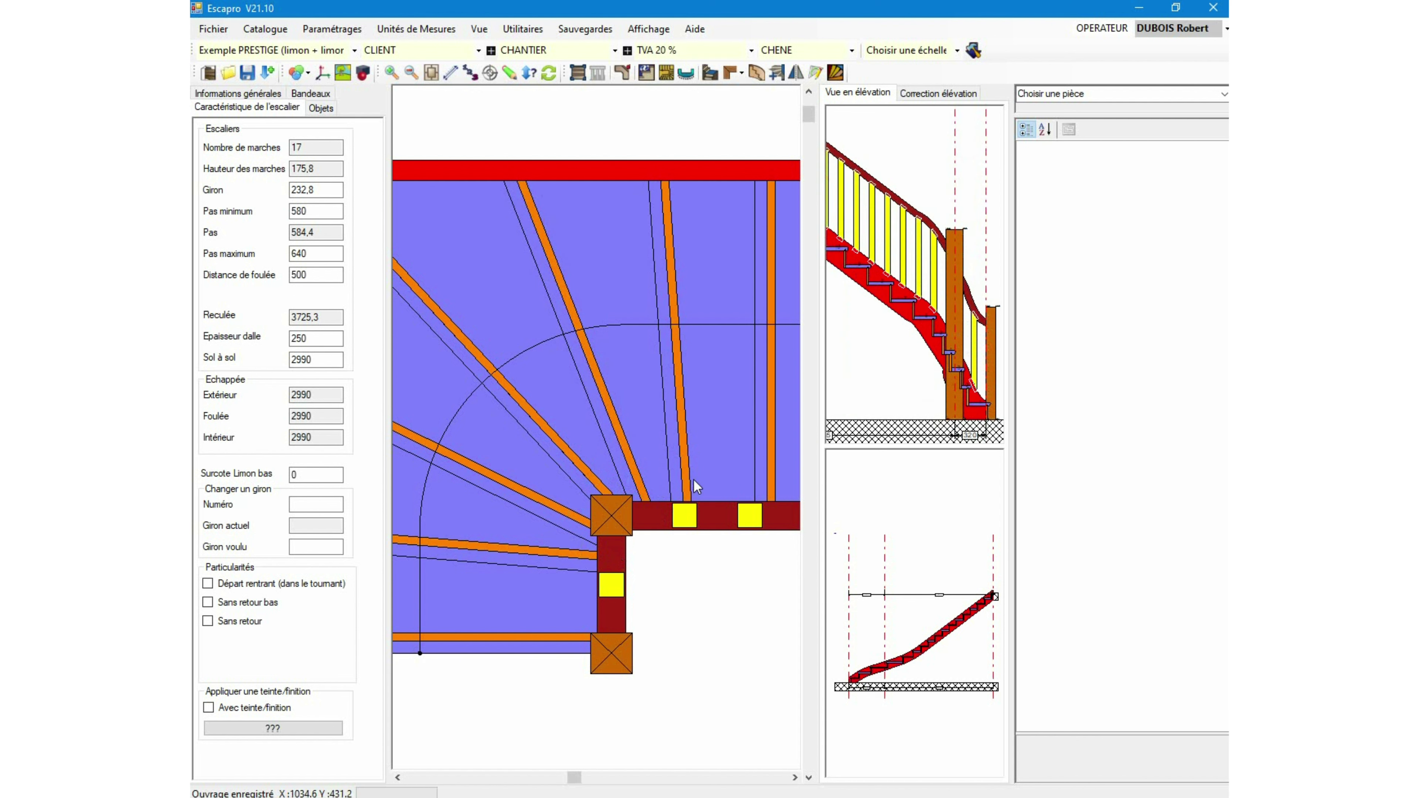
{"action": "left_click_drag", "start_coordinate": [692, 479], "coordinate": [702, 481]}
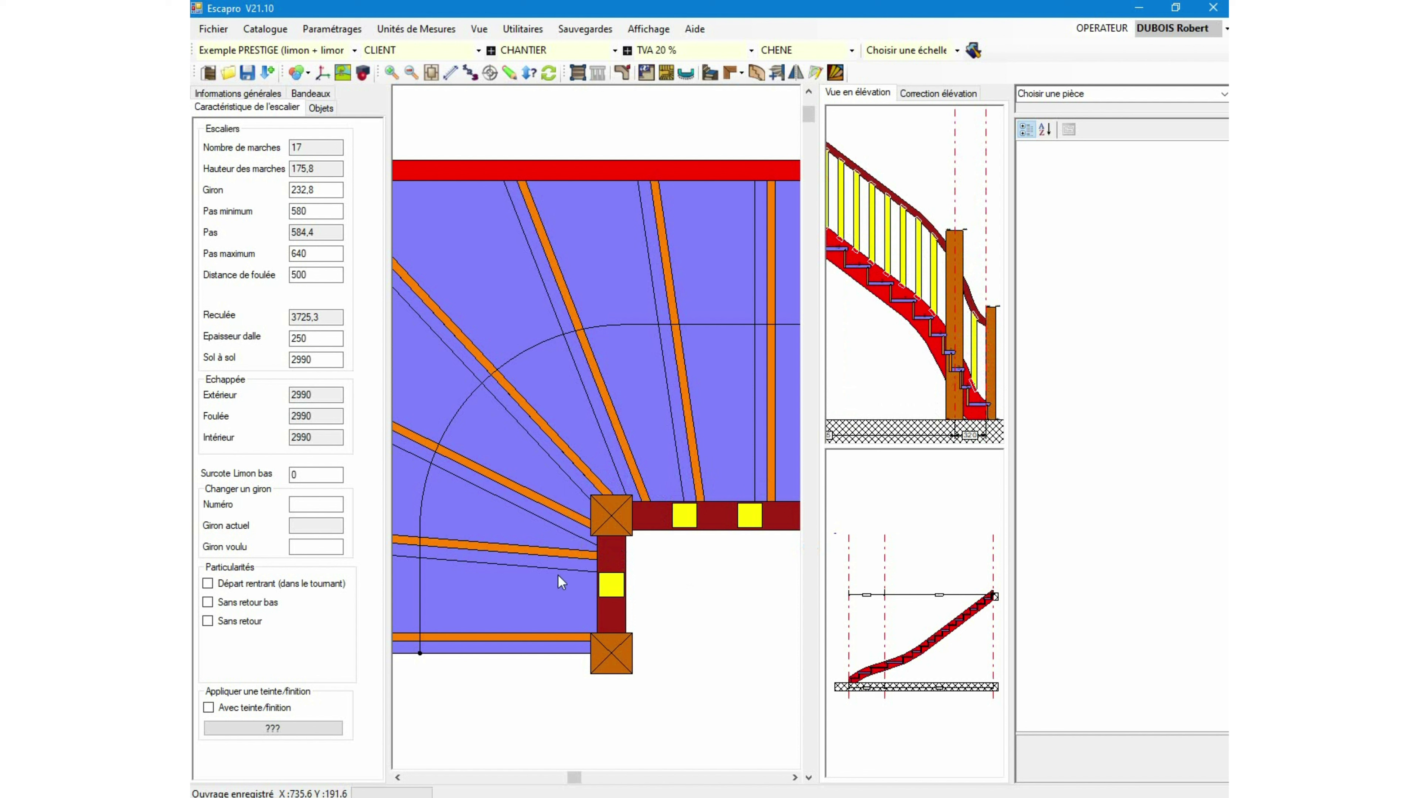
{"action": "left_click_drag", "start_coordinate": [581, 560], "coordinate": [578, 579]}
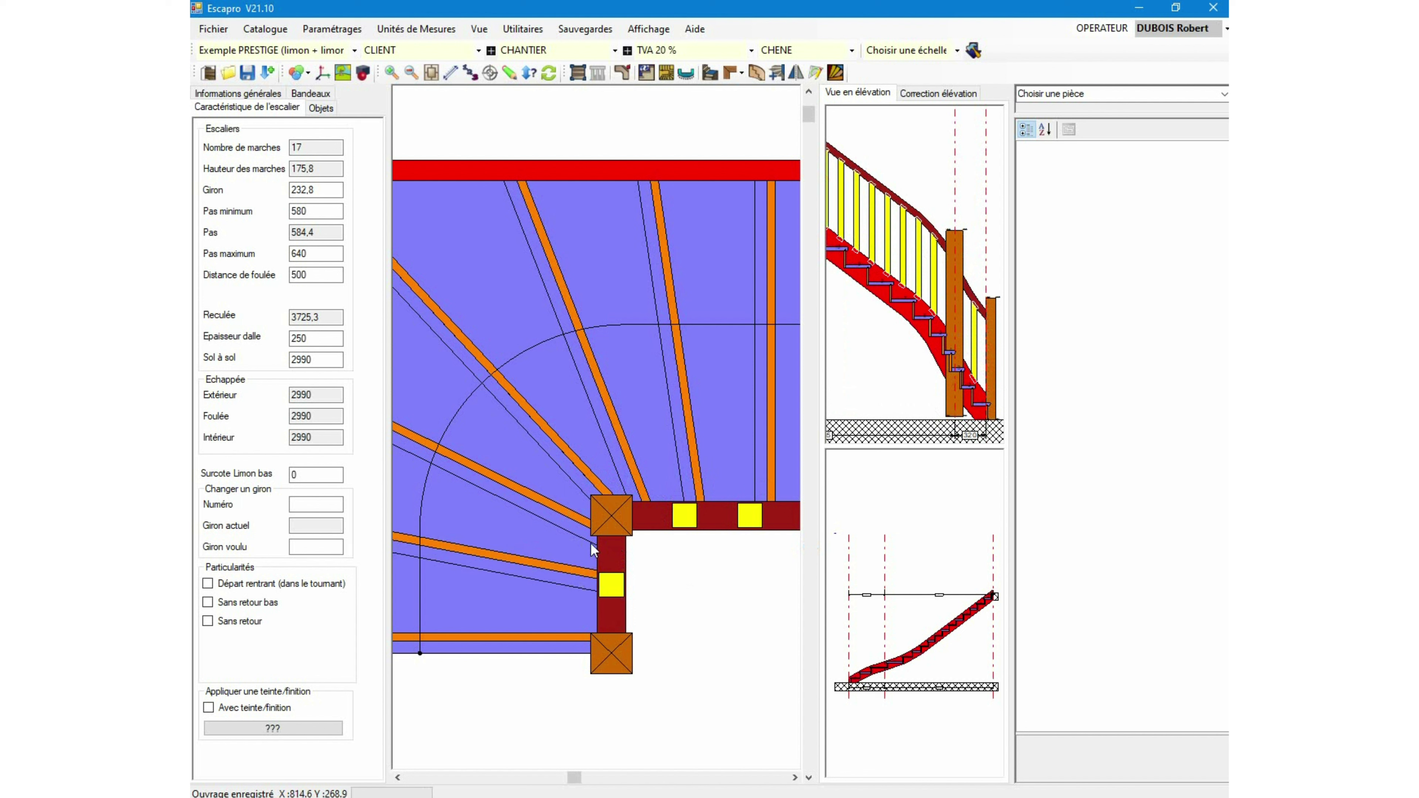
Shift the inner ends of steps 4 and 5 back toward the lower steps at the corner newel.
{"action": "scroll", "coordinate": [585, 496], "scroll_direction": "up", "scroll_amount": 3}
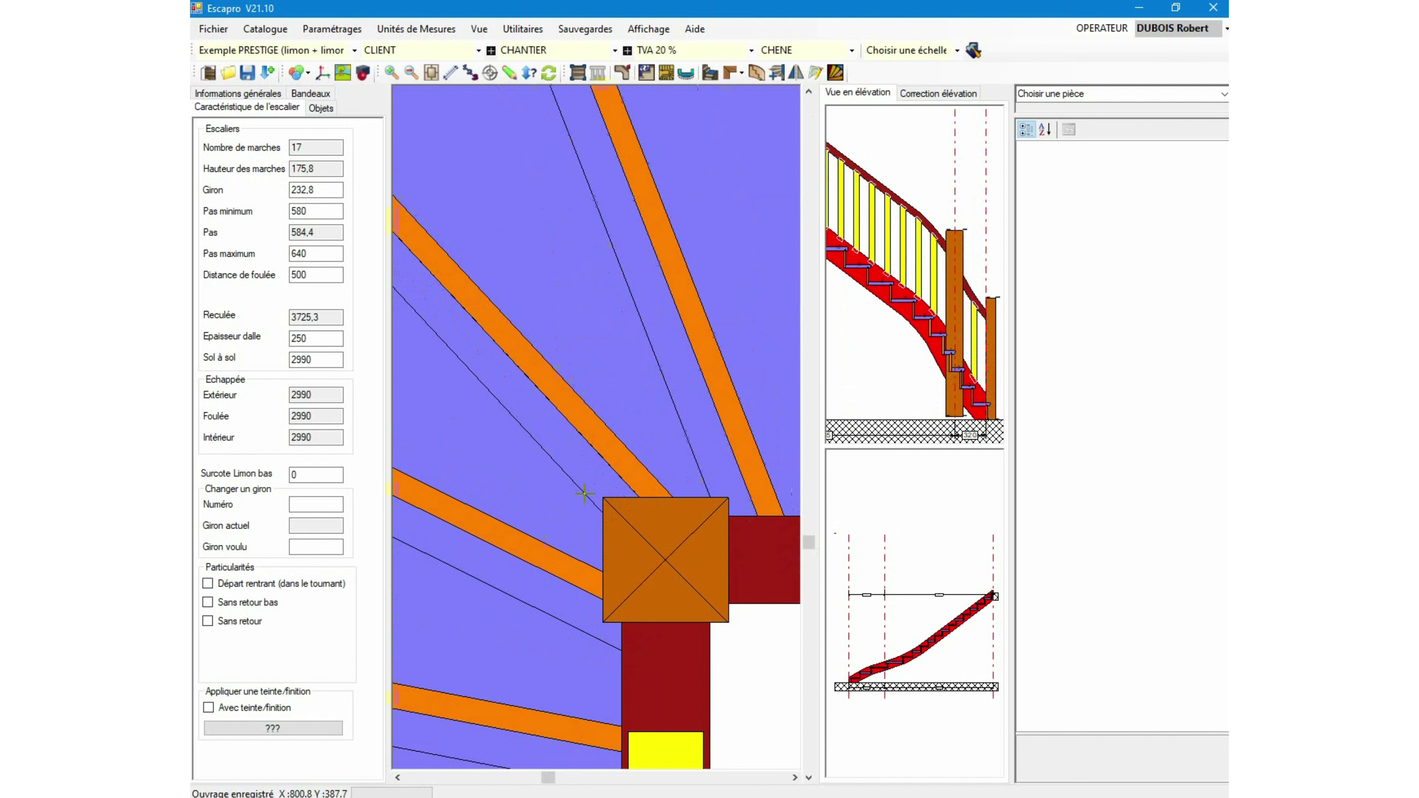
{"action": "left_click_drag", "start_coordinate": [605, 485], "coordinate": [592, 517]}
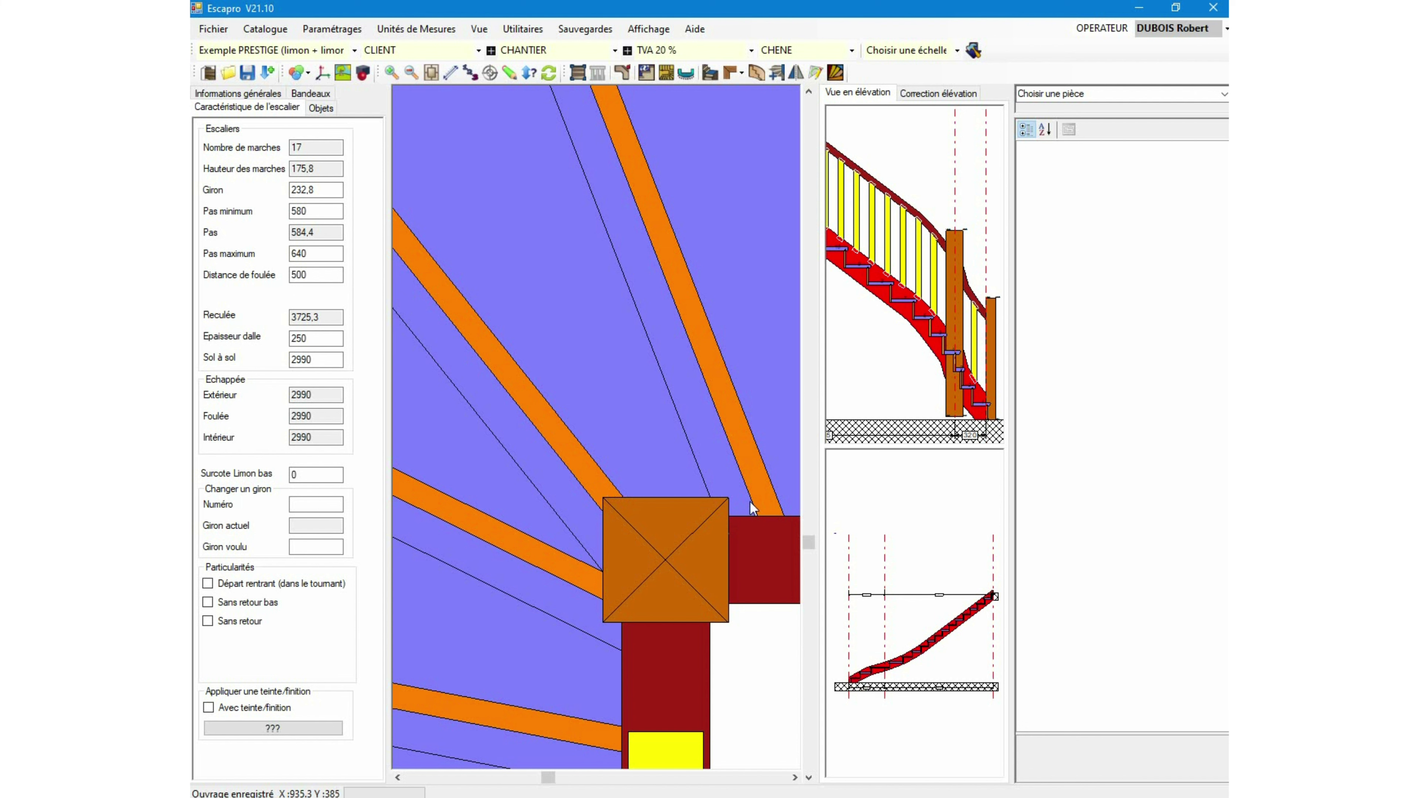
{"action": "left_click_drag", "start_coordinate": [748, 497], "coordinate": [735, 518]}
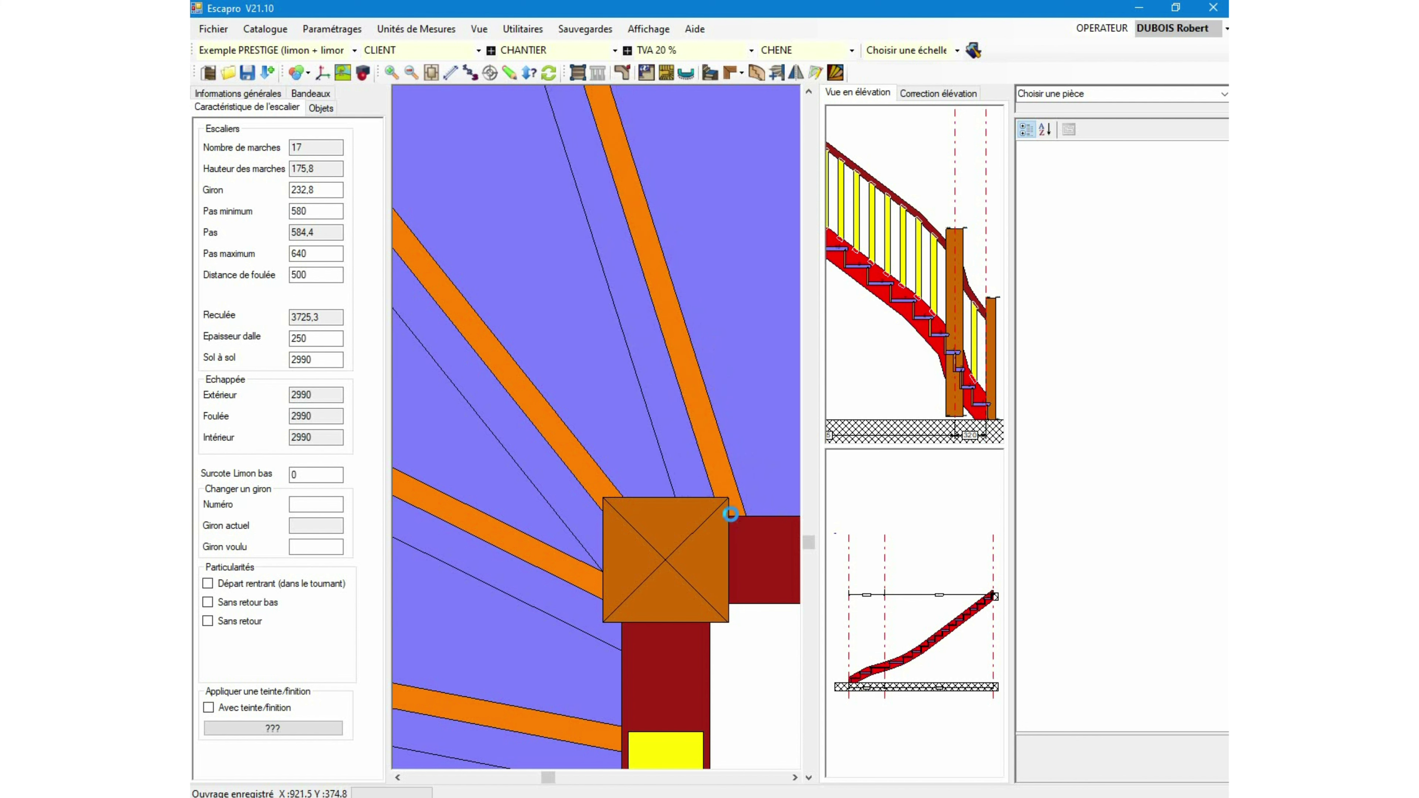
Try moving the outer end of step 4 into the corner where the two outer strings meet.
{"action": "scroll", "coordinate": [738, 520], "scroll_direction": "down", "scroll_amount": 3}
{"action": "scroll", "coordinate": [742, 522], "scroll_direction": "up", "scroll_amount": 5}
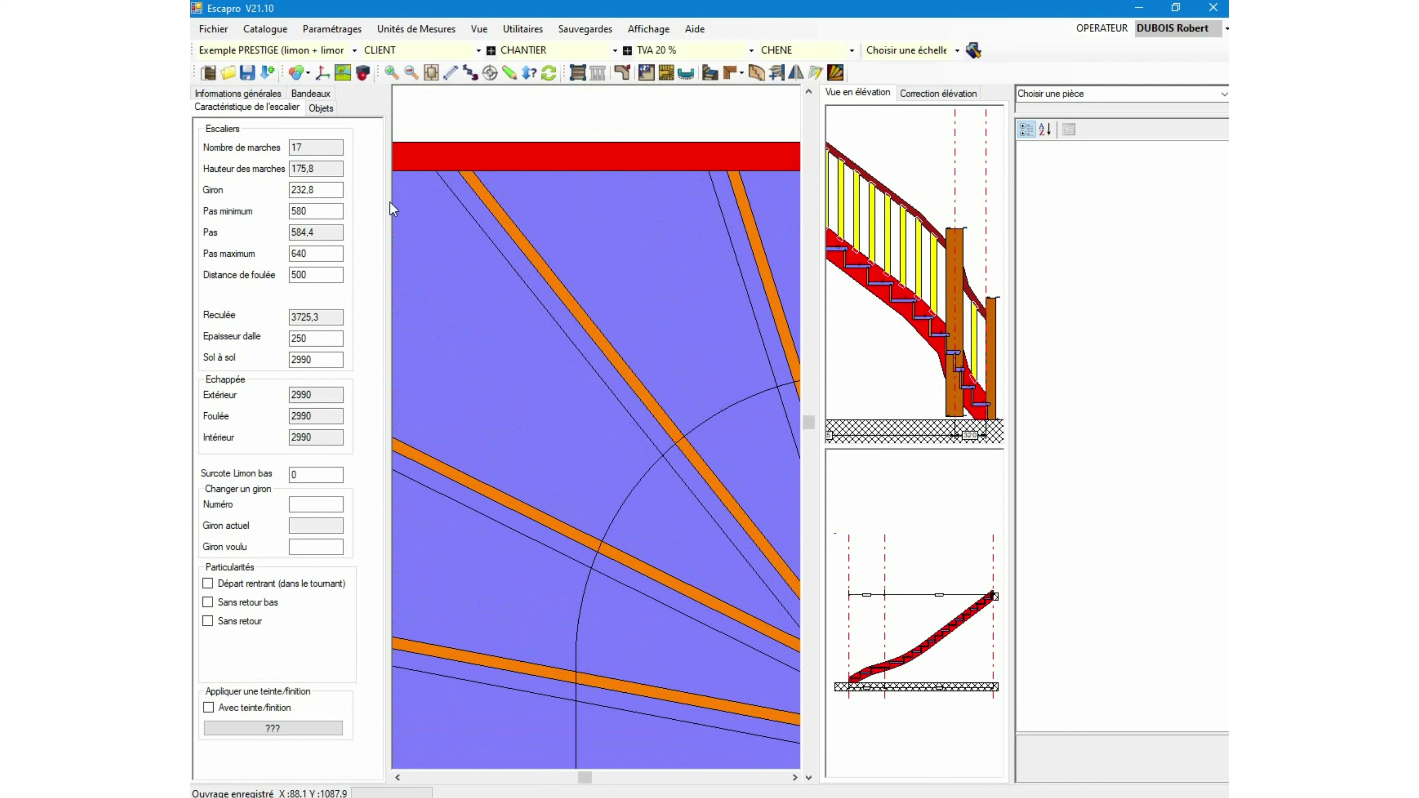
{"action": "scroll", "coordinate": [562, 353], "scroll_direction": "down", "scroll_amount": 2}
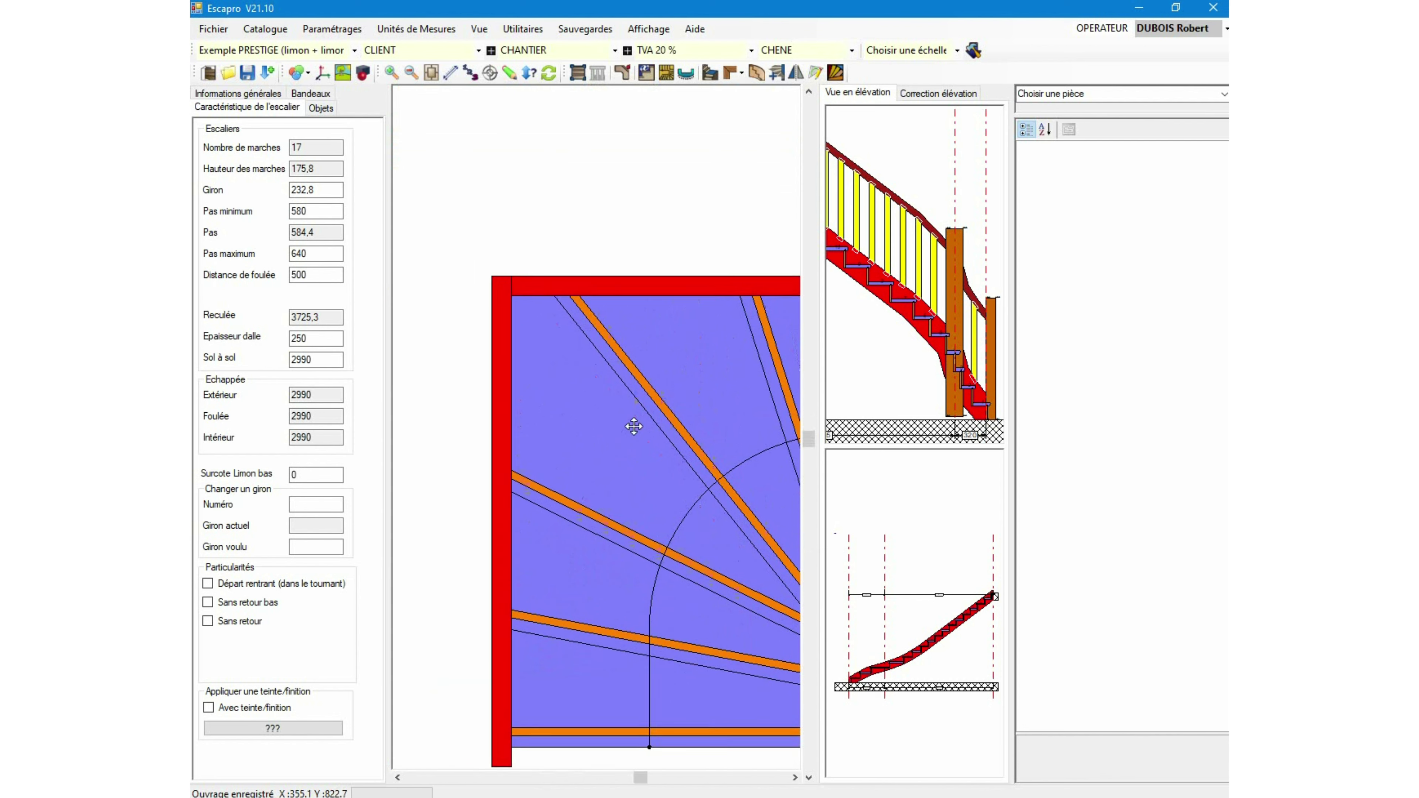
{"action": "scroll", "coordinate": [554, 392], "scroll_direction": "up", "scroll_amount": 1}
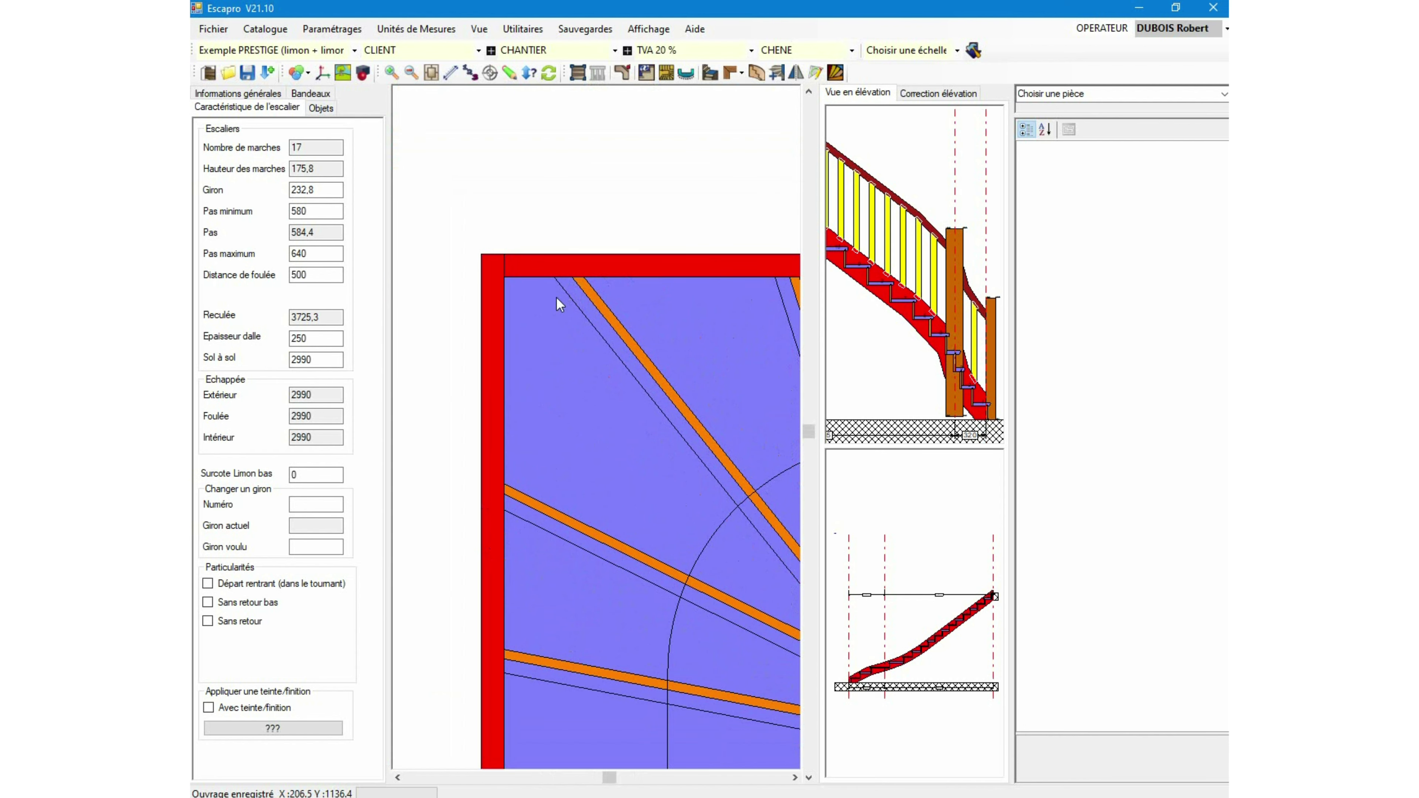
{"action": "left_click_drag", "start_coordinate": [556, 298], "coordinate": [532, 339]}
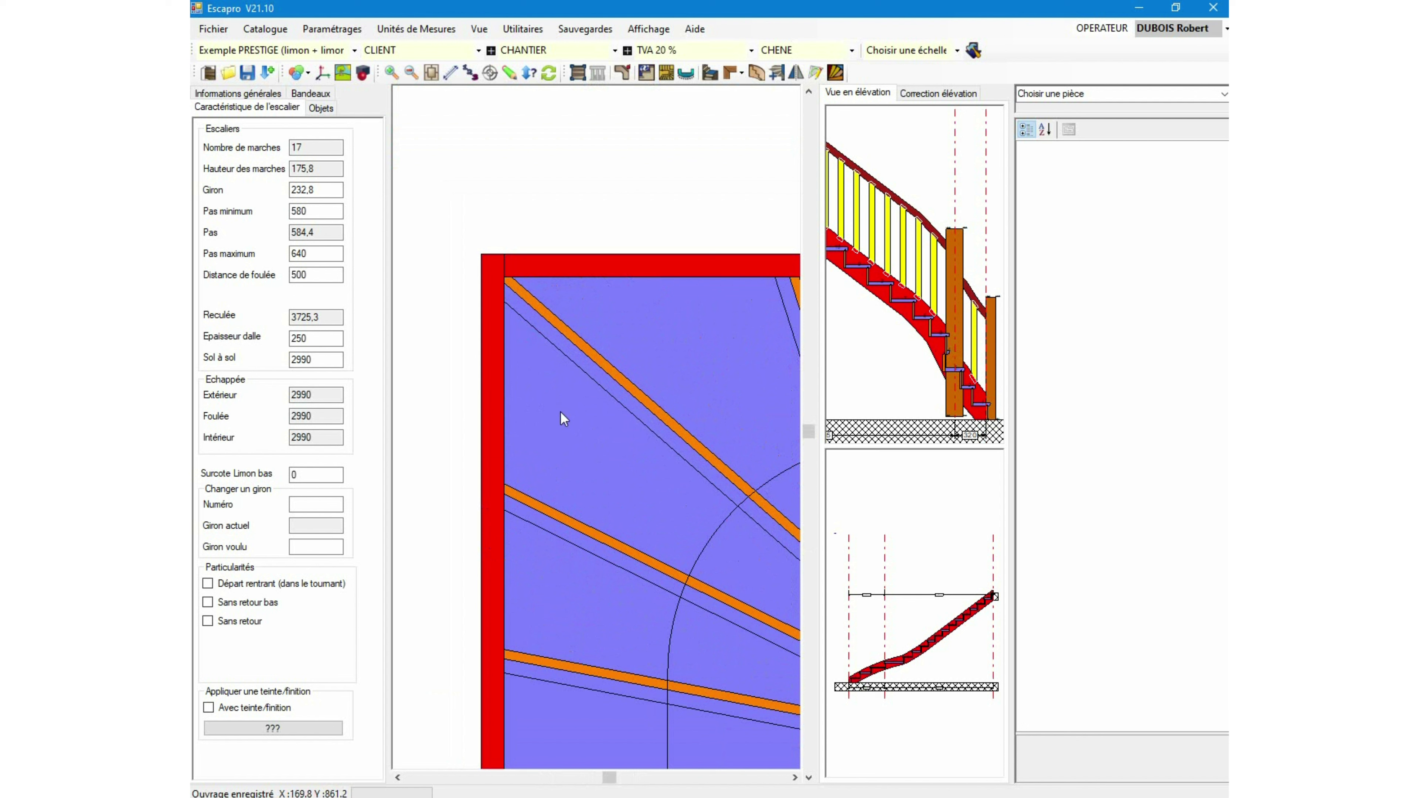
Reposition the inner end of step 4 against the upper corner of the newel post and fit the whole staircase in view.
{"action": "scroll", "coordinate": [965, 379], "scroll_direction": "up", "scroll_amount": 4}
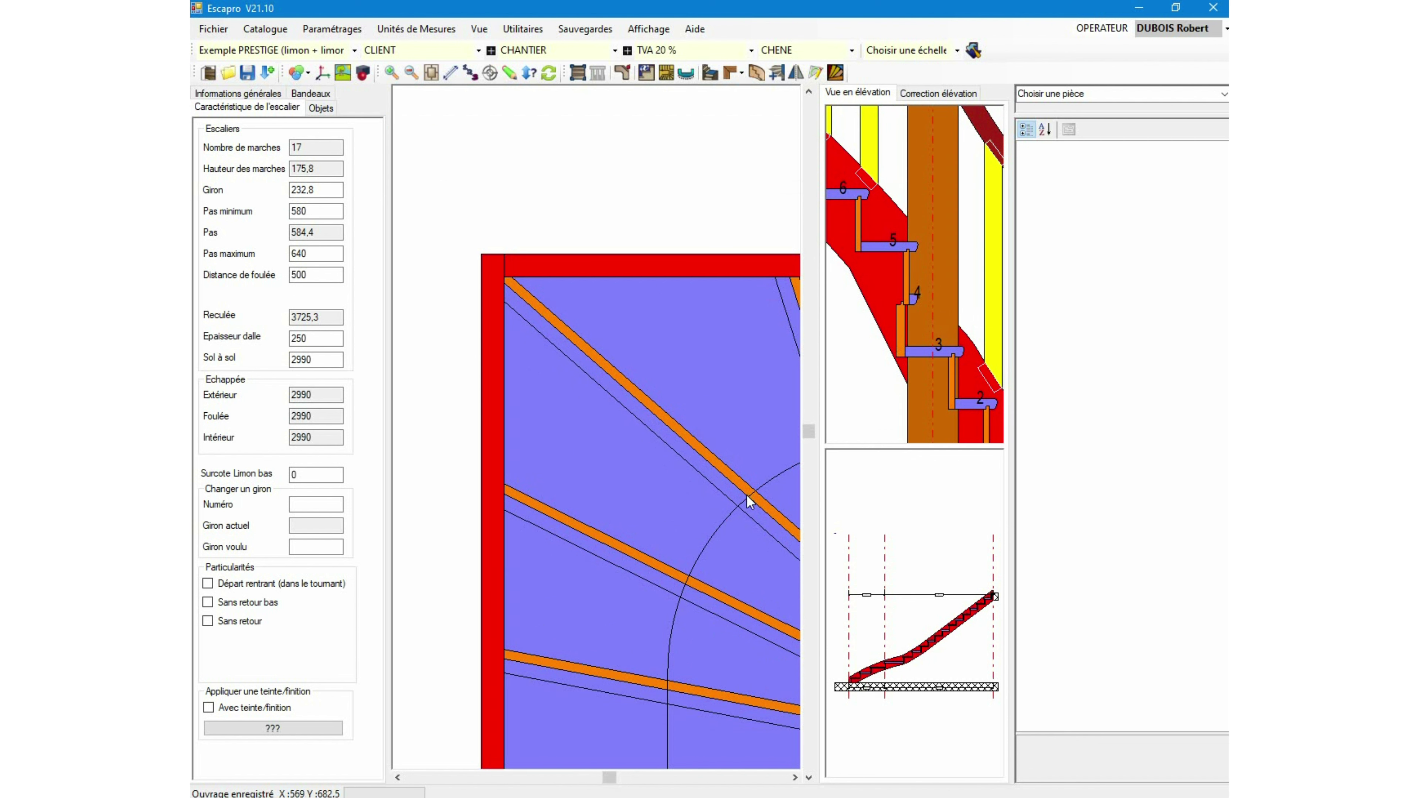
{"action": "scroll", "coordinate": [749, 503], "scroll_direction": "down", "scroll_amount": 3}
{"action": "scroll", "coordinate": [750, 513], "scroll_direction": "up", "scroll_amount": 5}
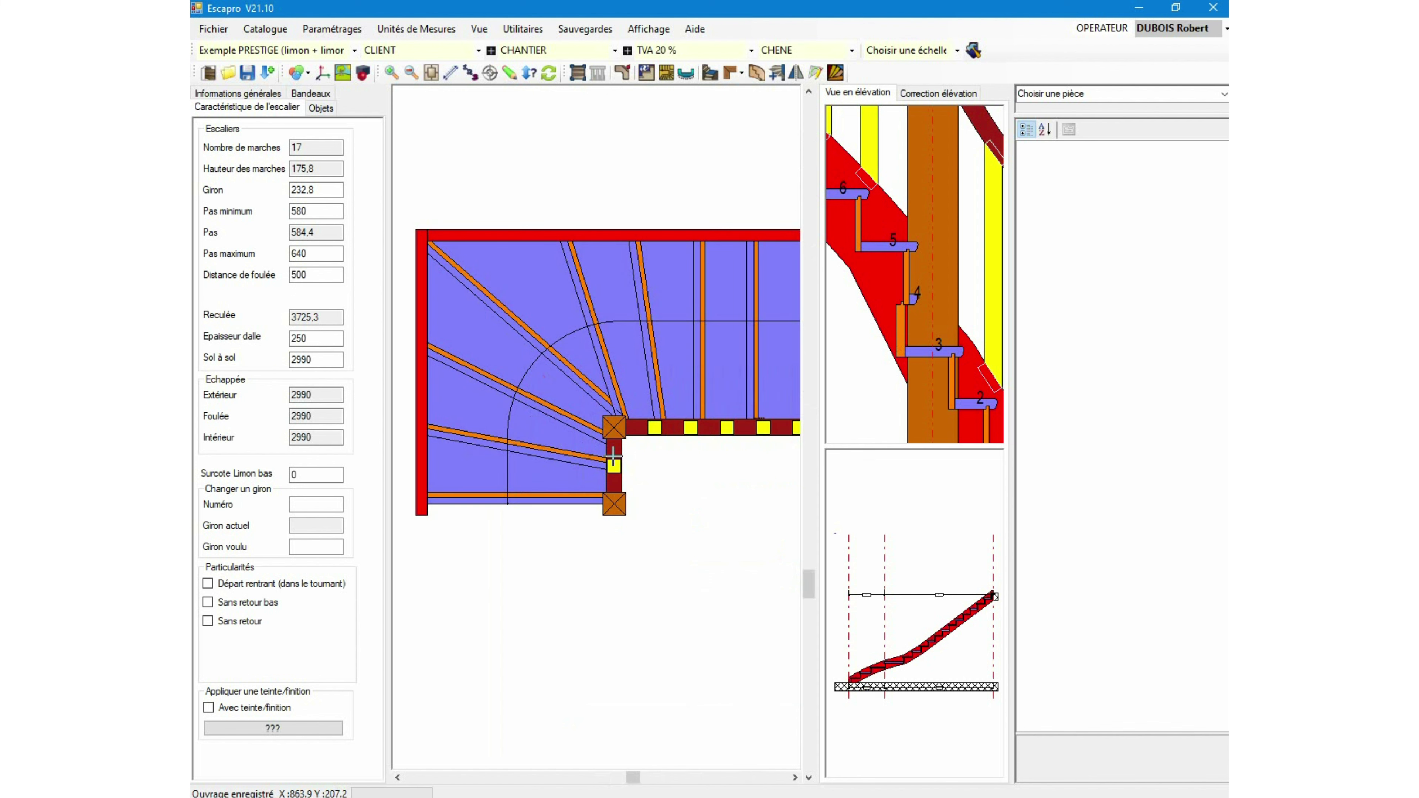
{"action": "scroll", "coordinate": [613, 433], "scroll_direction": "up", "scroll_amount": 1}
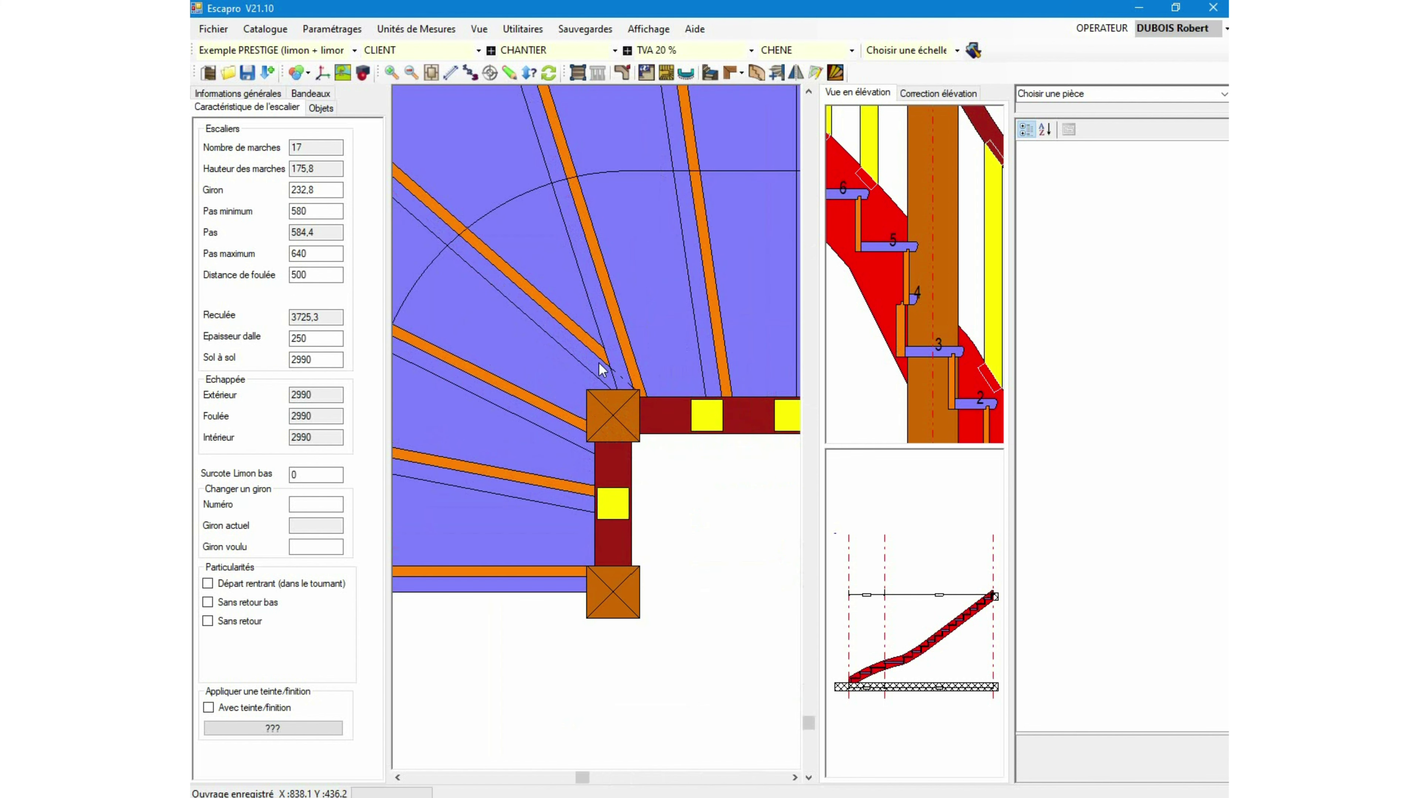
{"action": "left_click_drag", "start_coordinate": [585, 403], "coordinate": [606, 352]}
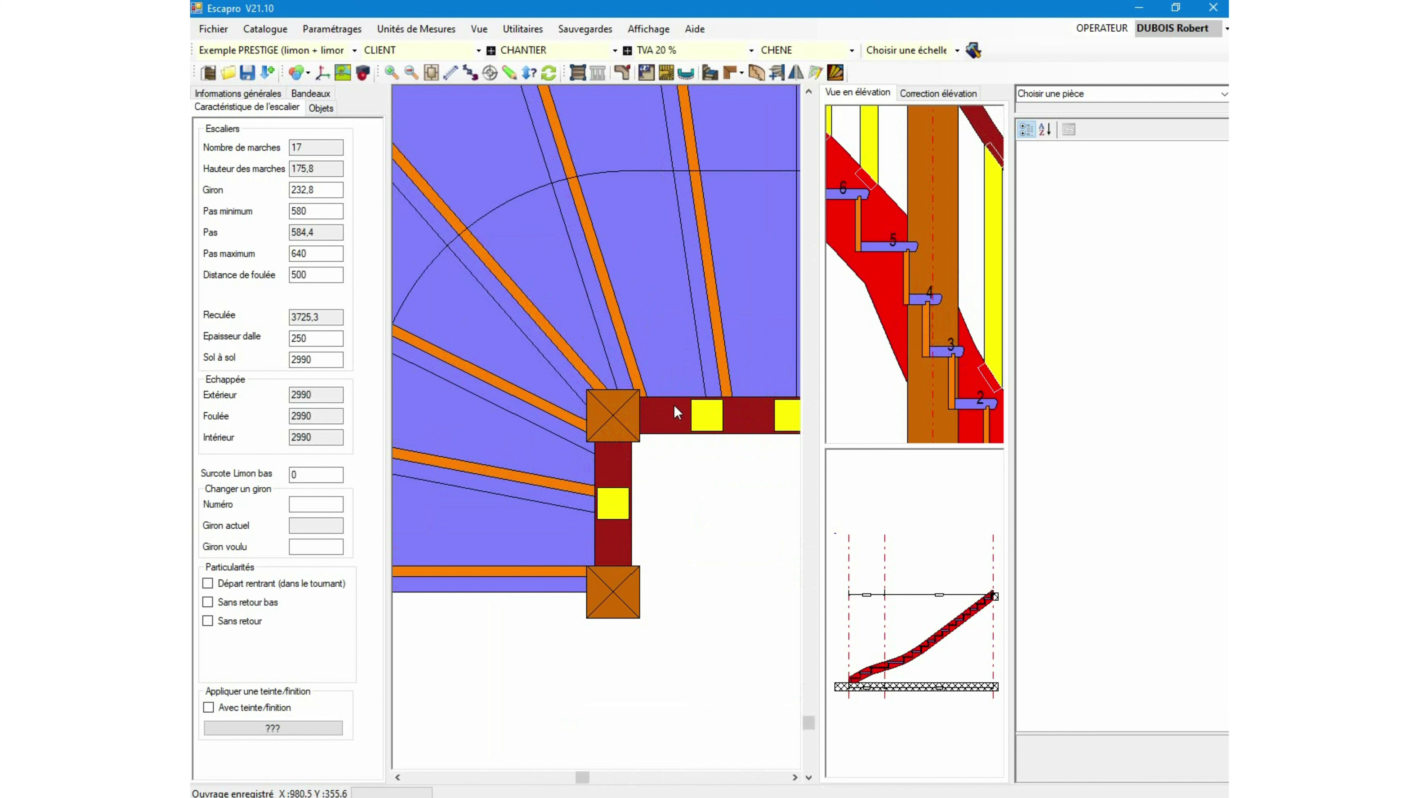
{"action": "left_click", "coordinate": [430, 74]}
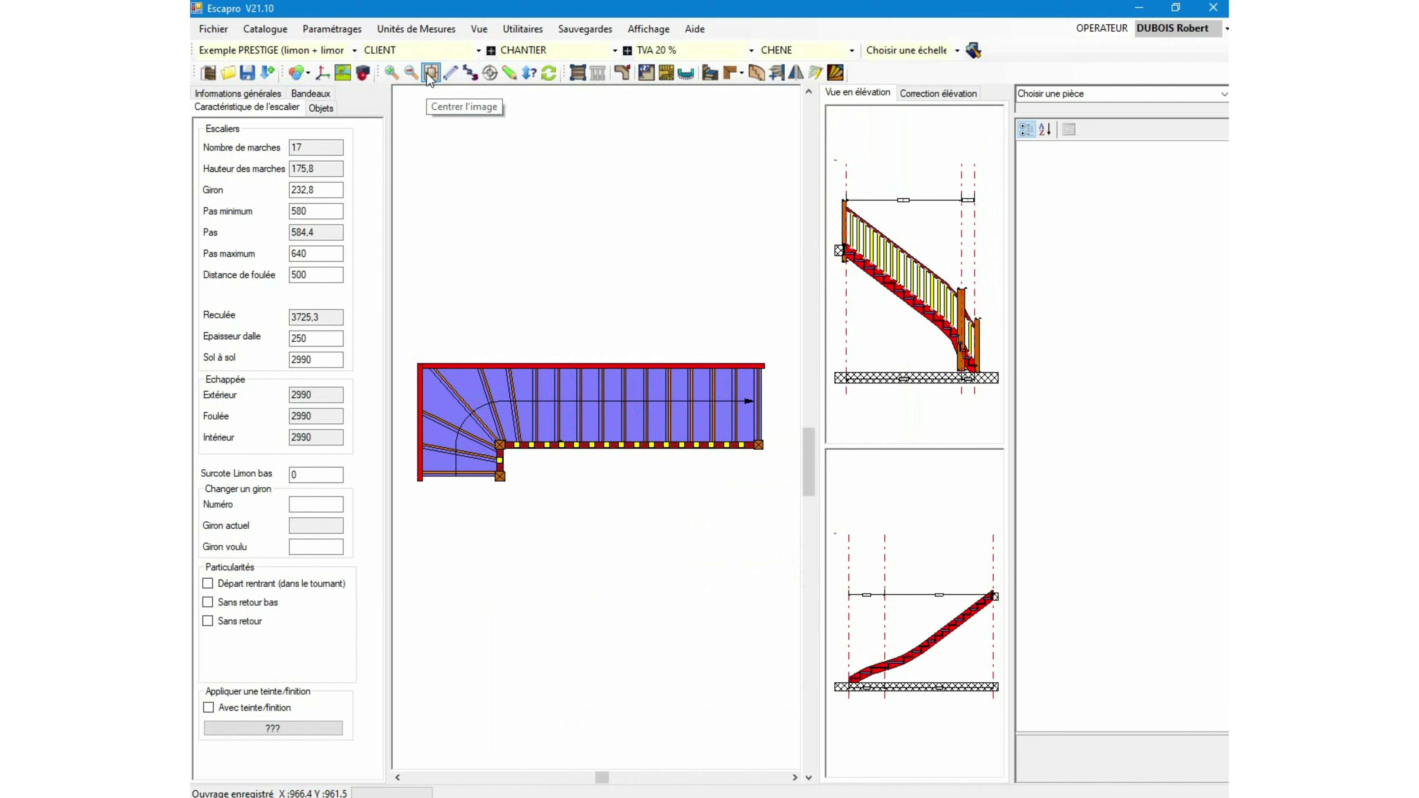